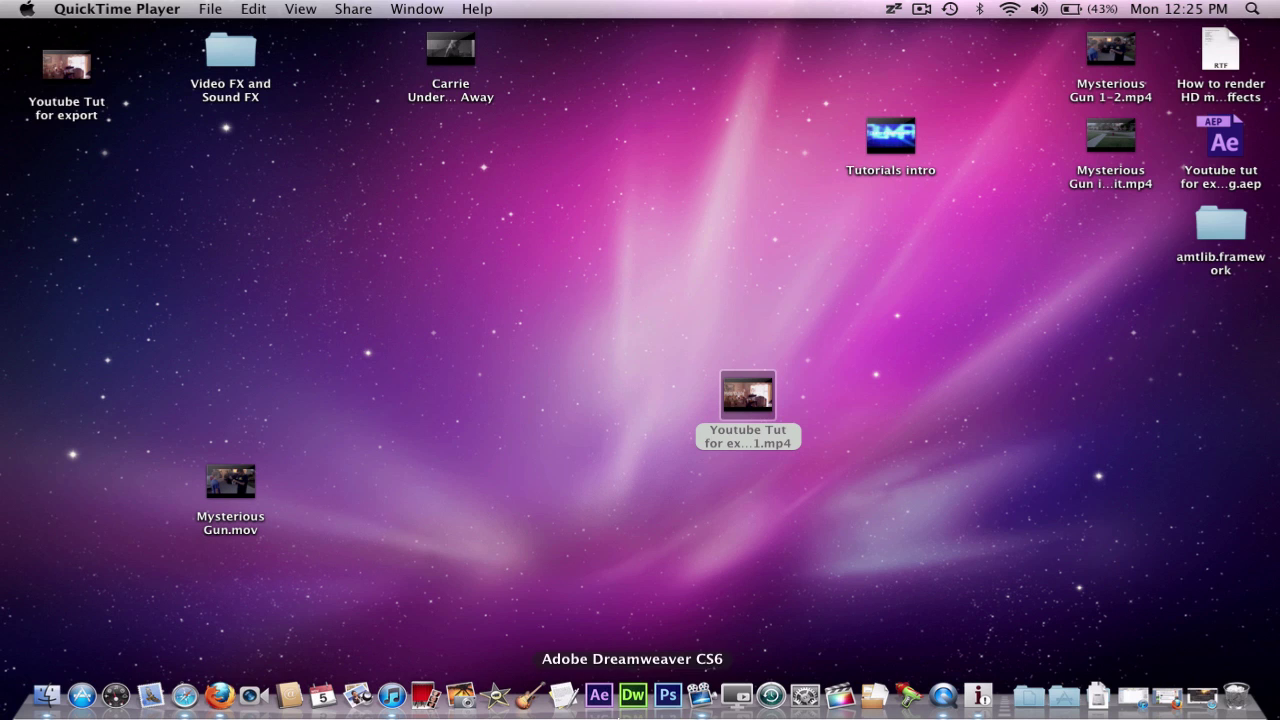
- Launch Adobe After Effects CS6 from its Dock icon
click(596, 698)
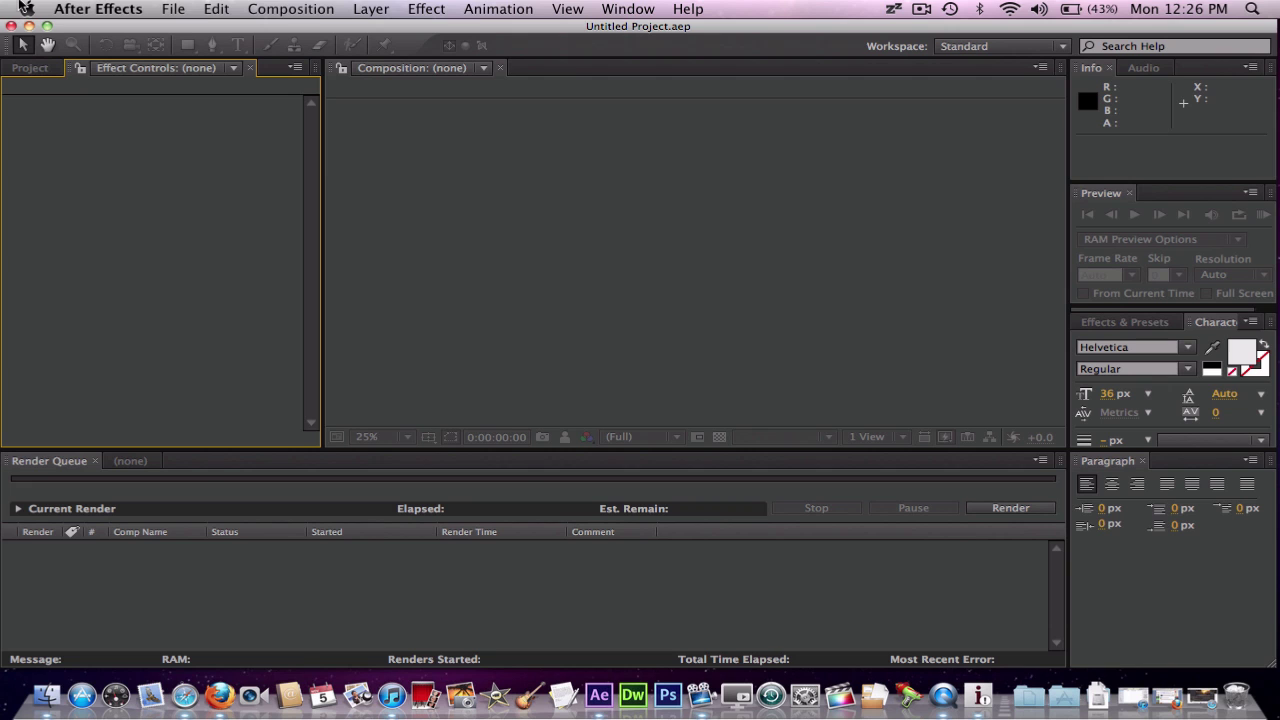
- Make a new HDTV 1080 composition named 'youtube tutorial', keeping the frame rate at 24 fps
click(303, 8)
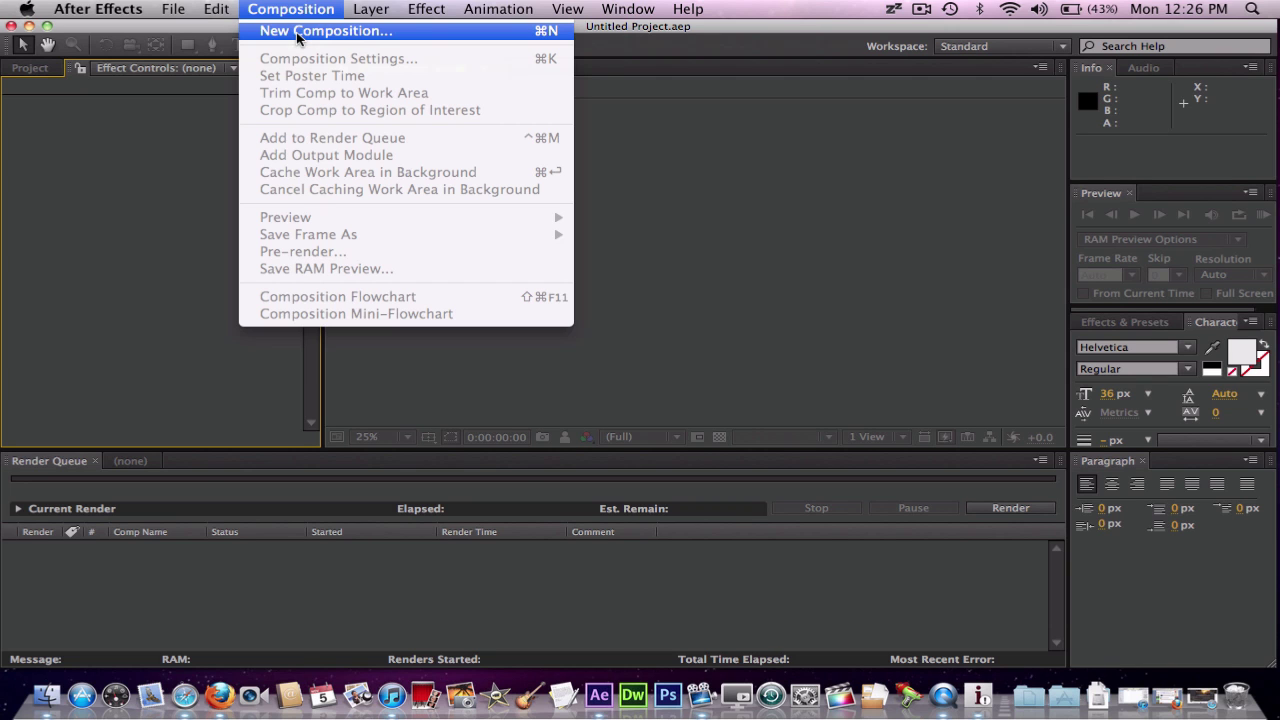
click(297, 31)
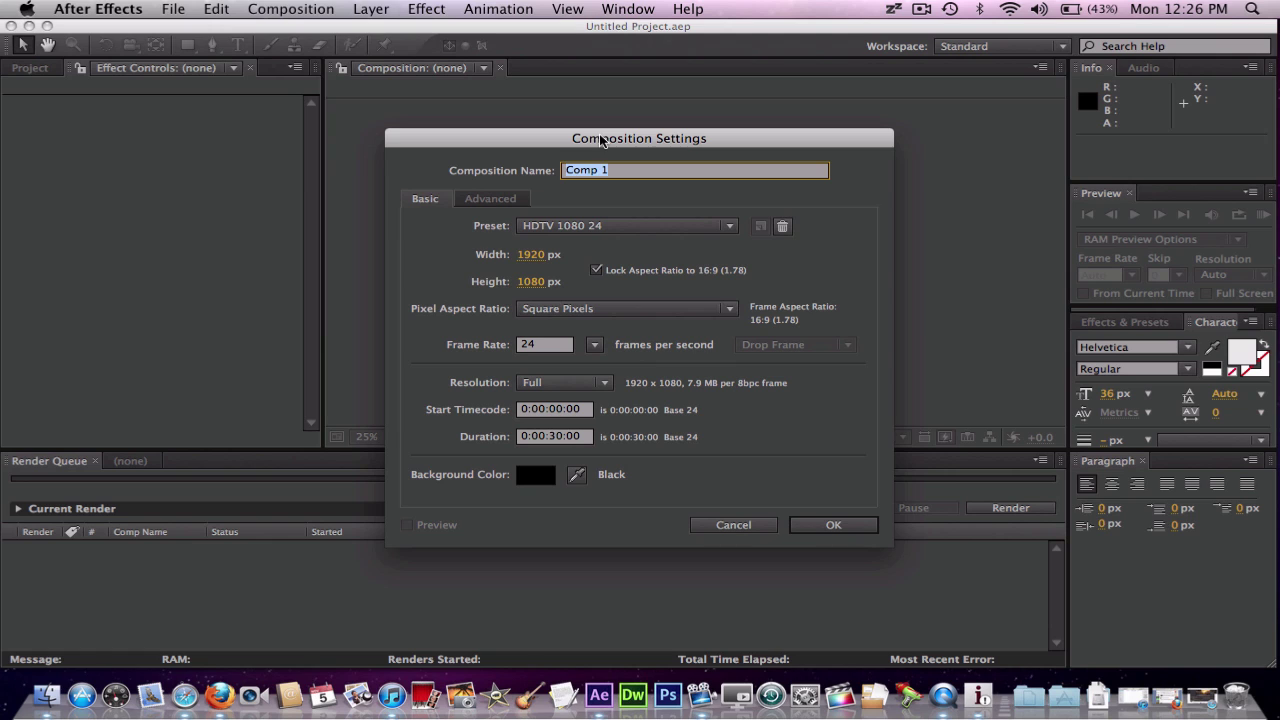
key(BackSpace)
text(yout)
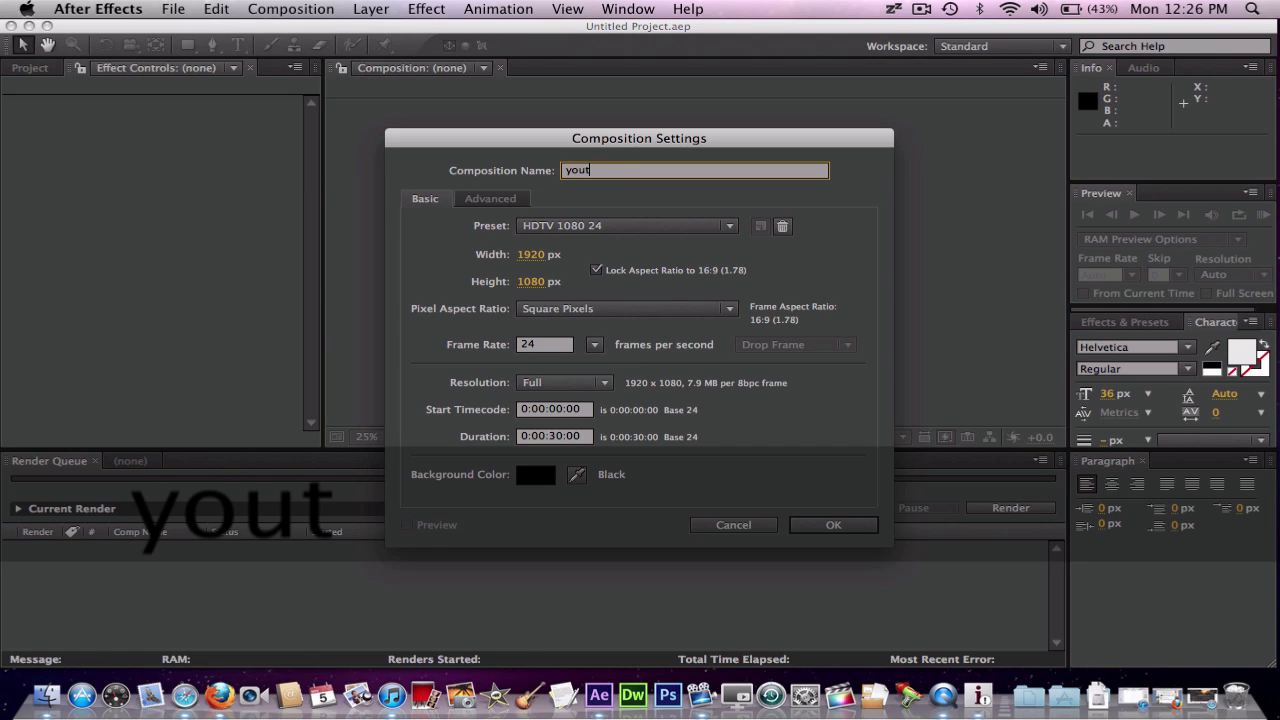
text(ube tuto)
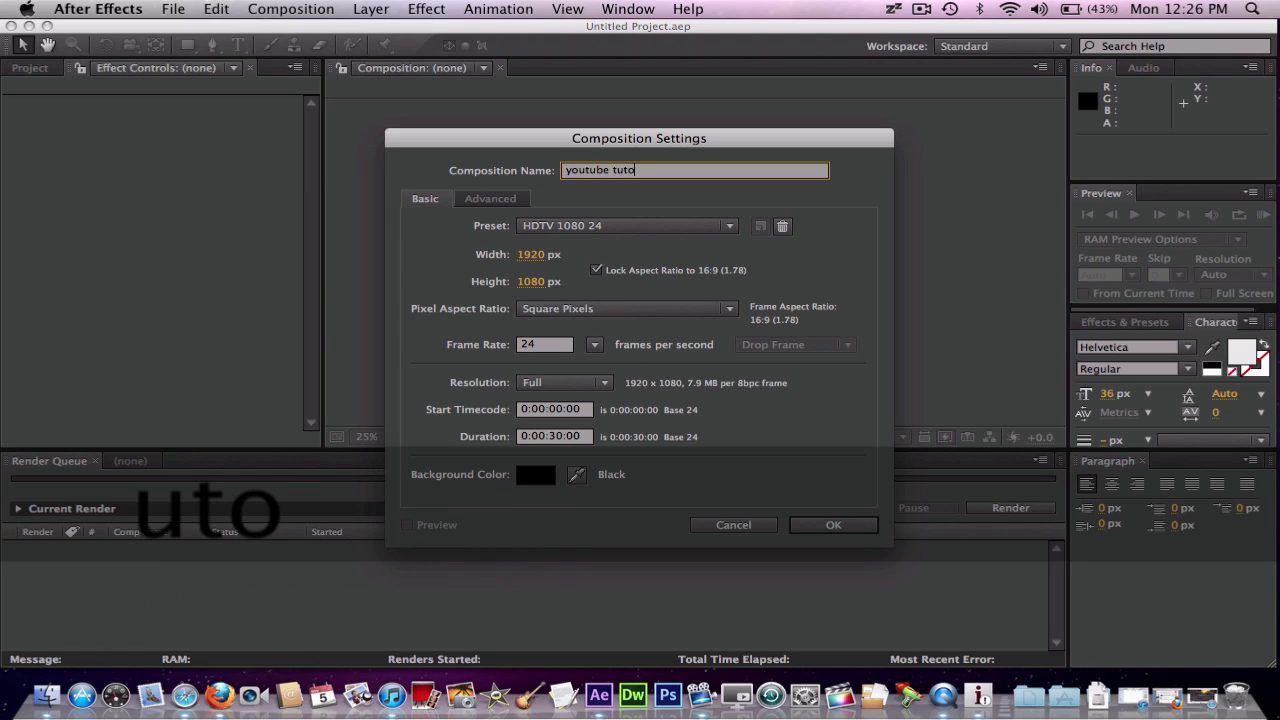
text(ria)
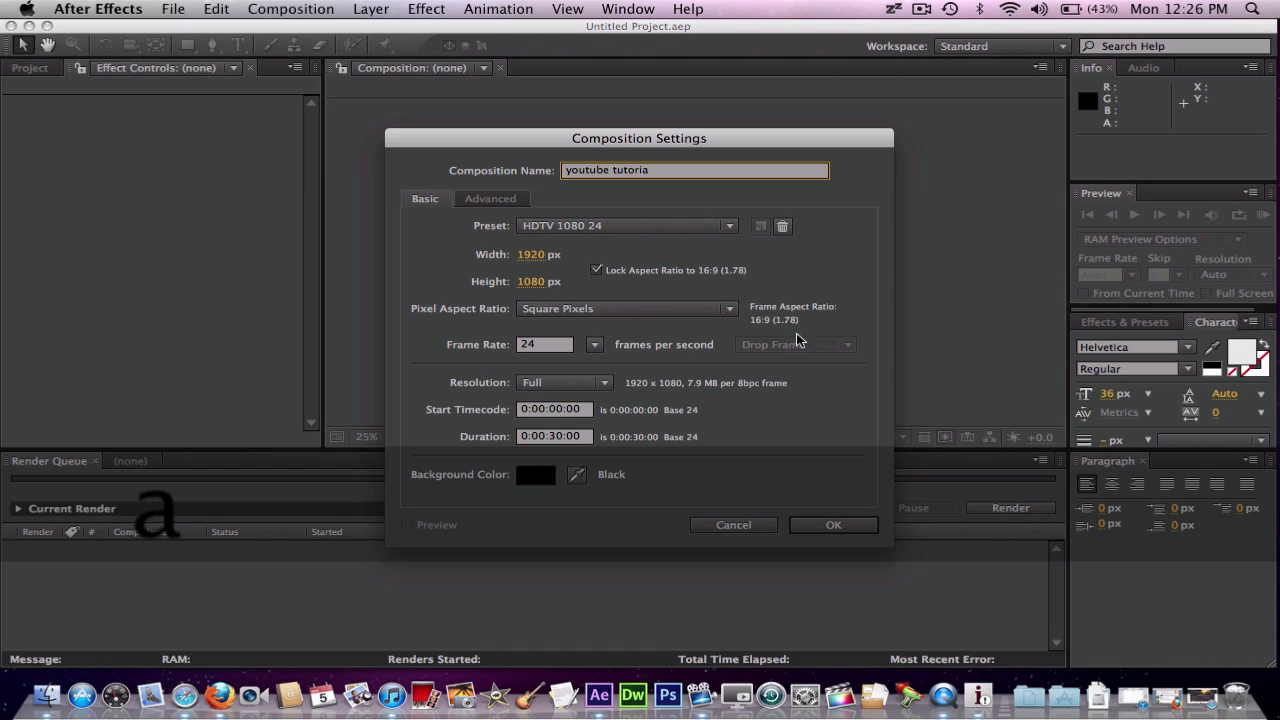
text(l)
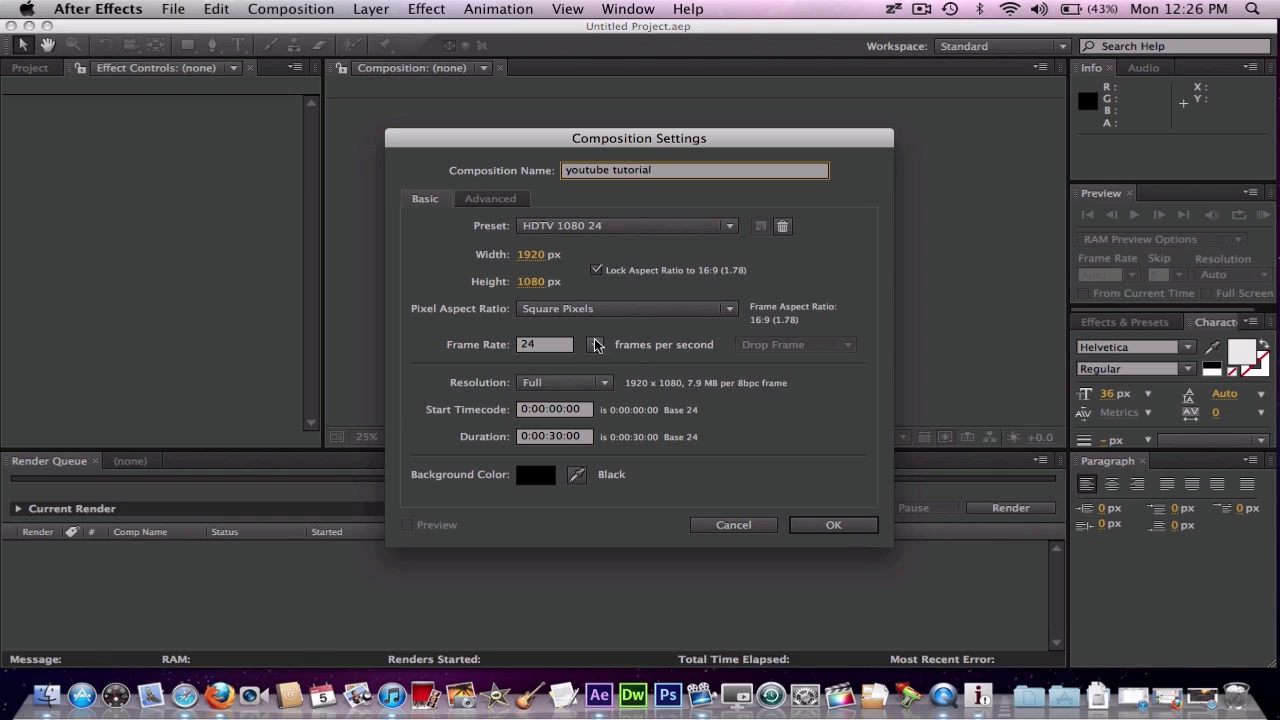
click(595, 345)
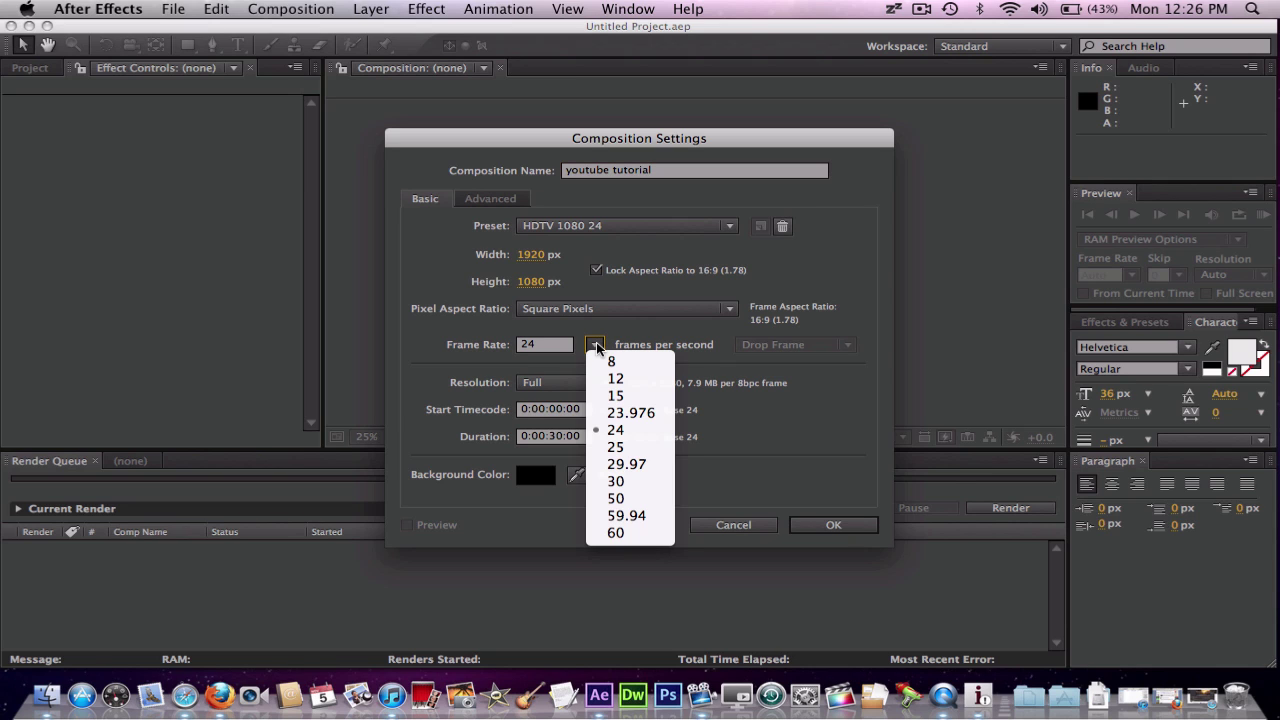
click(622, 464)
click(594, 346)
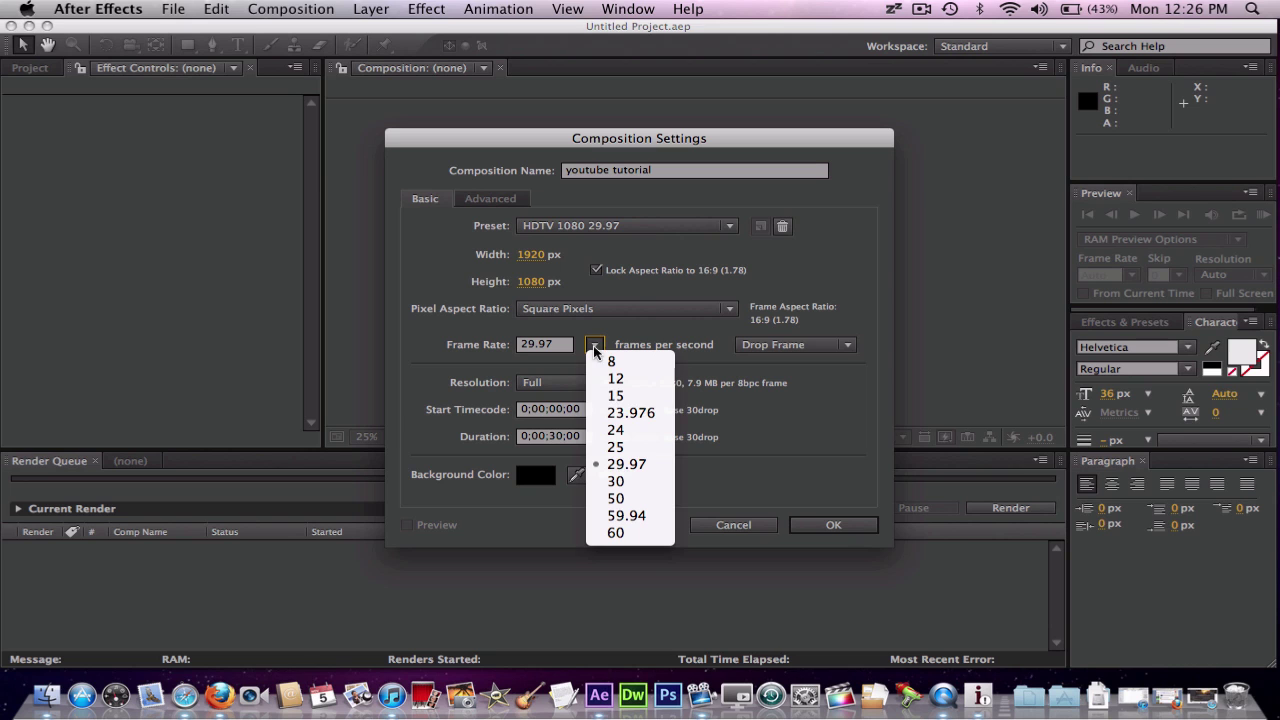
click(618, 430)
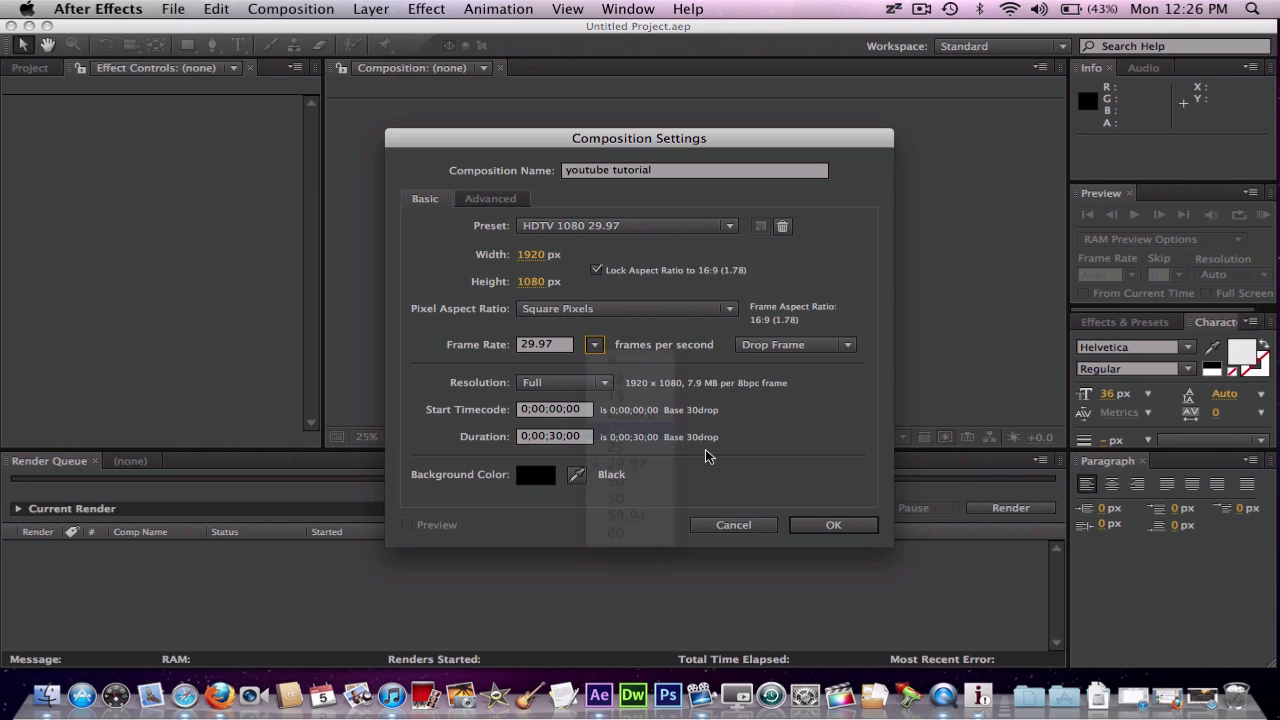
click(833, 524)
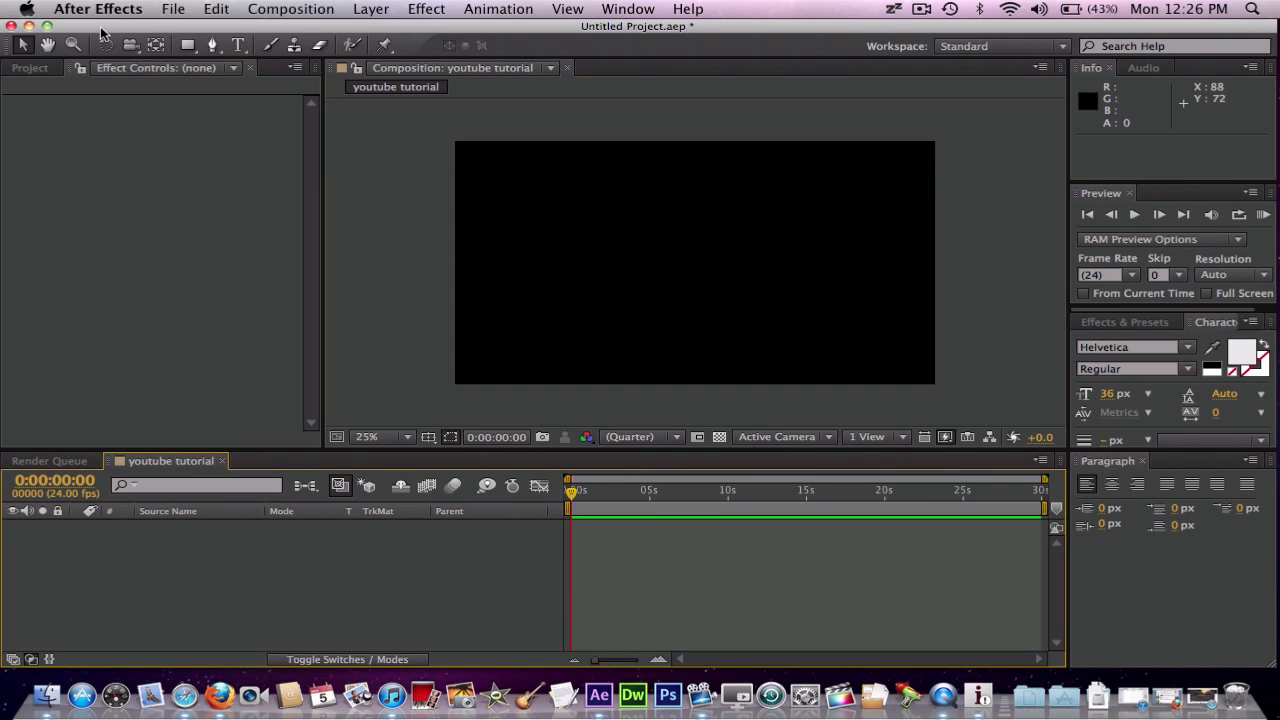
- Import Youtube Tut for export_1.mp4 from the Desktop into the project
click(173, 9)
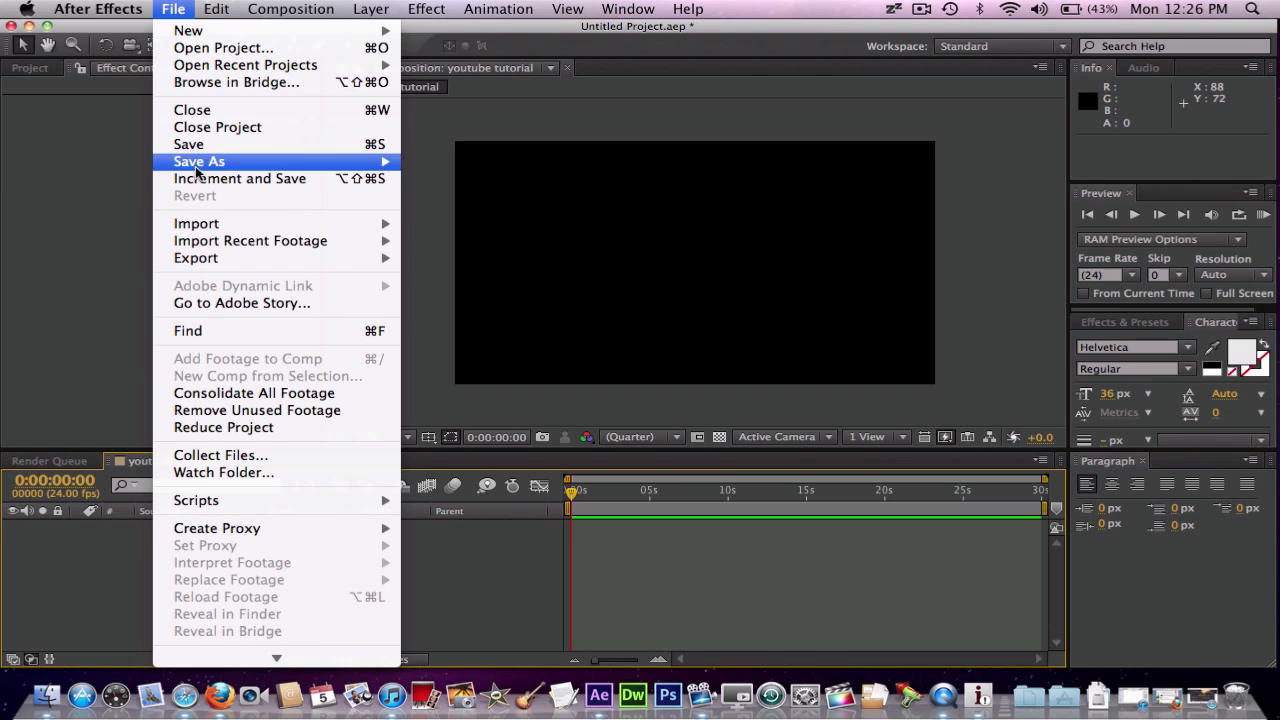
mouse_move(216, 229)
click(442, 221)
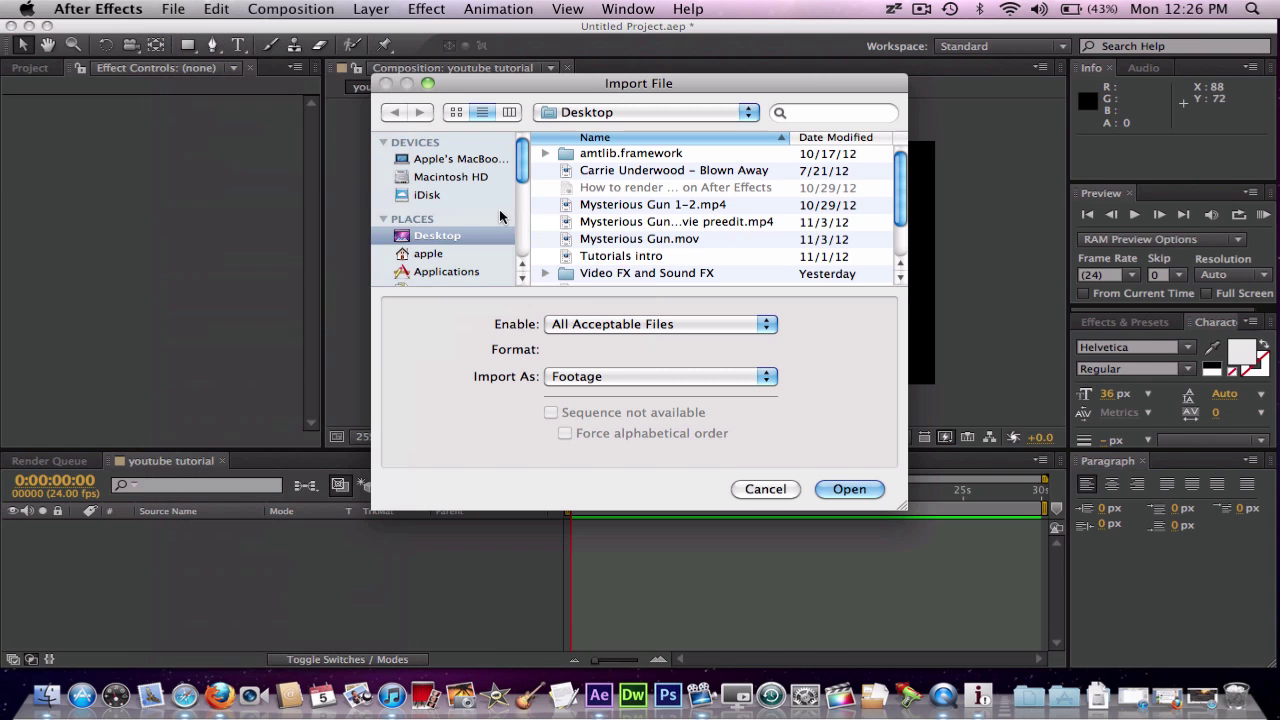
scroll(623, 211, down, 3)
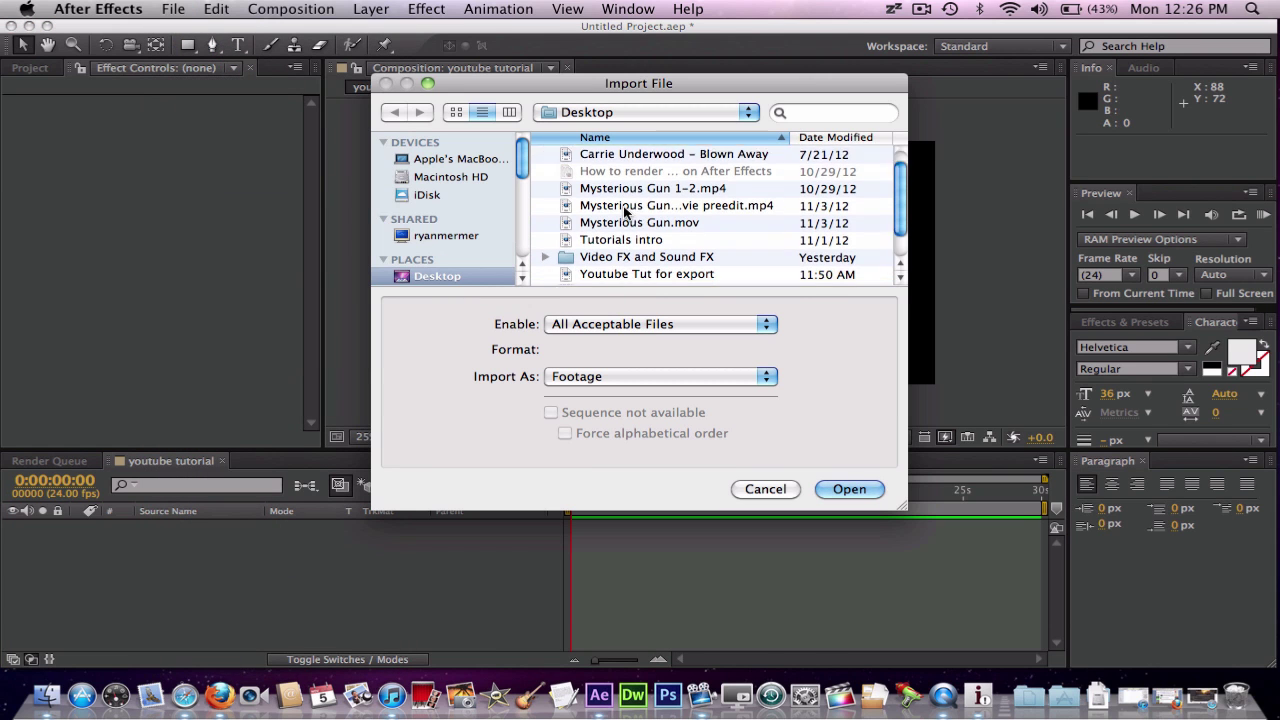
click(650, 259)
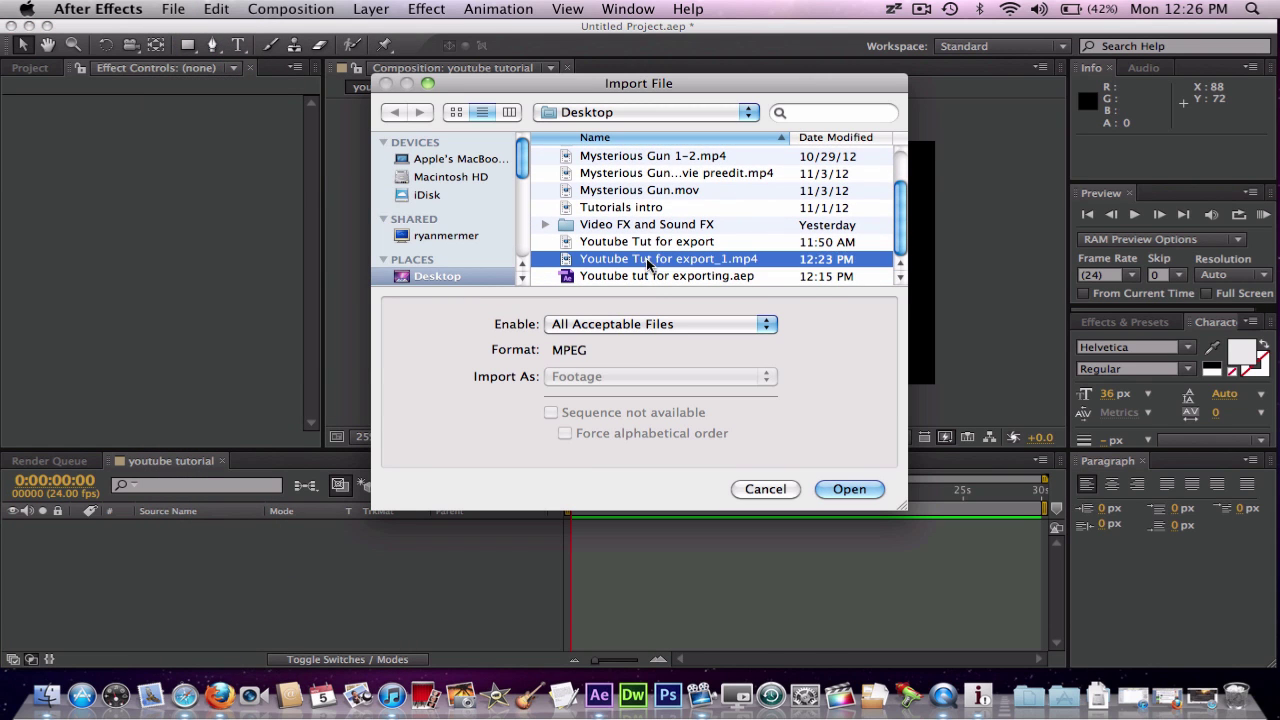
click(849, 489)
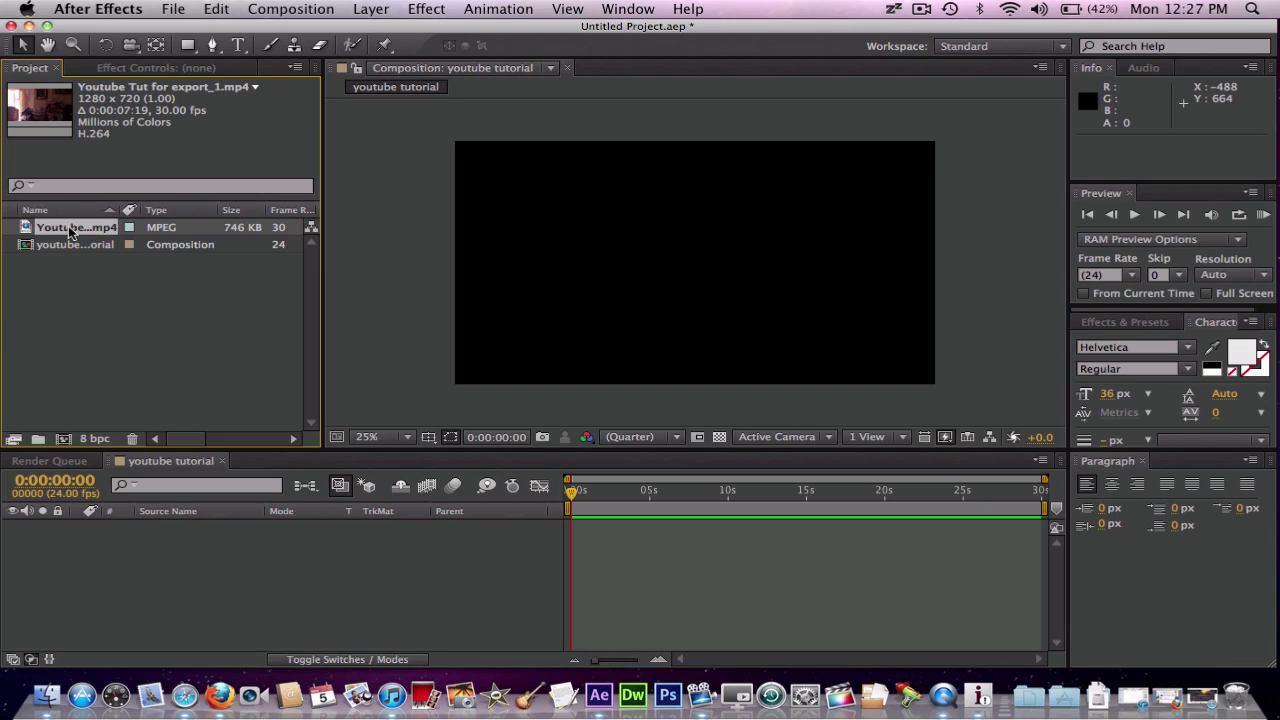
- Create a new composition from the imported clip and set the viewer zoom to 25%
right_click(70, 232)
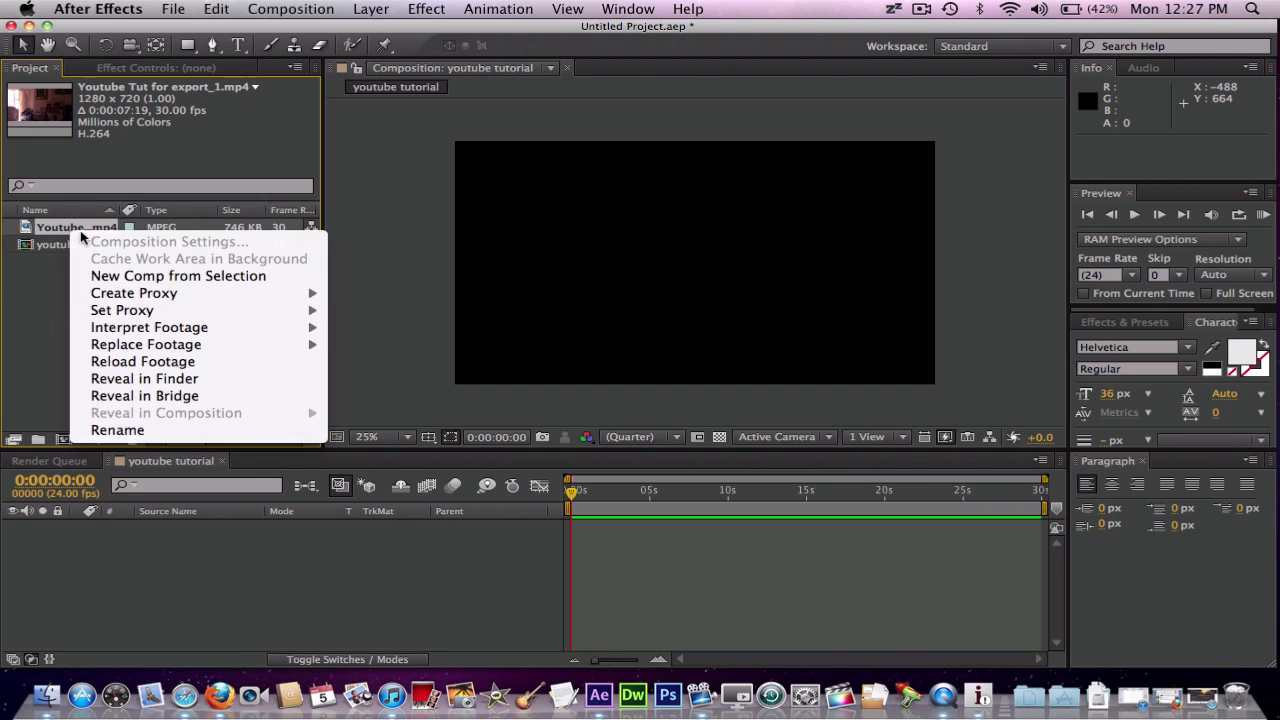
click(176, 280)
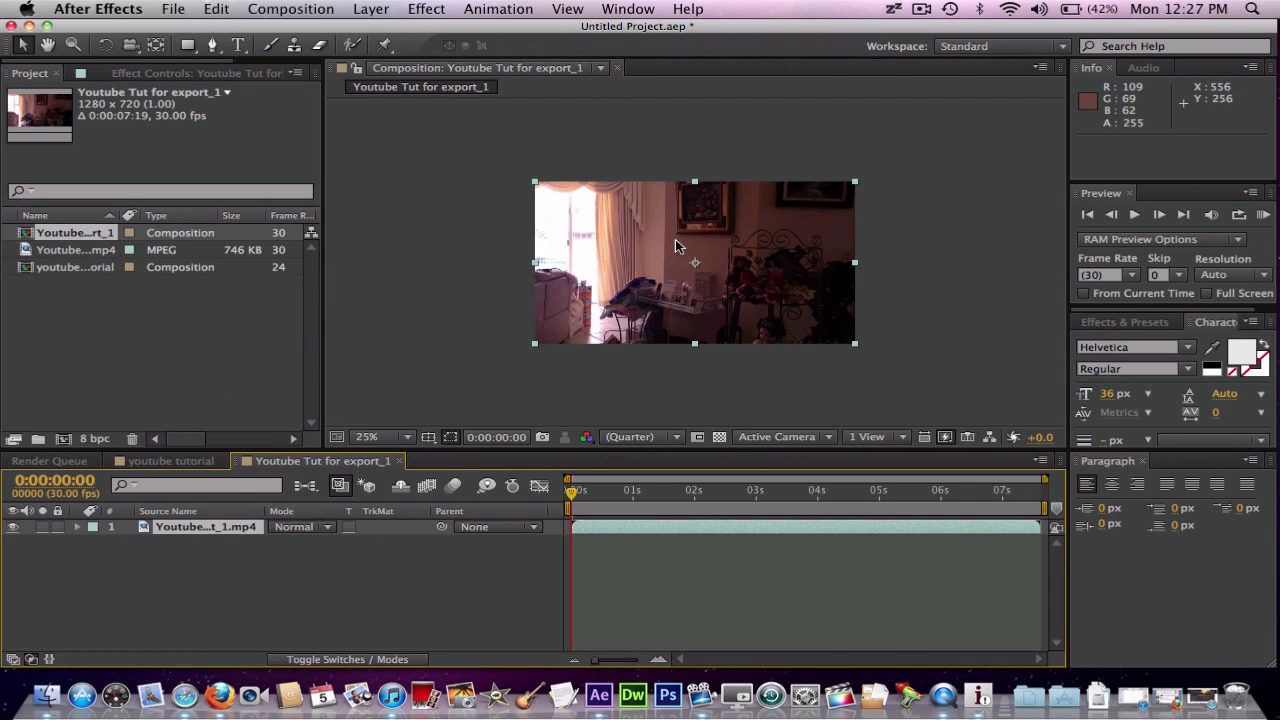
key(period)
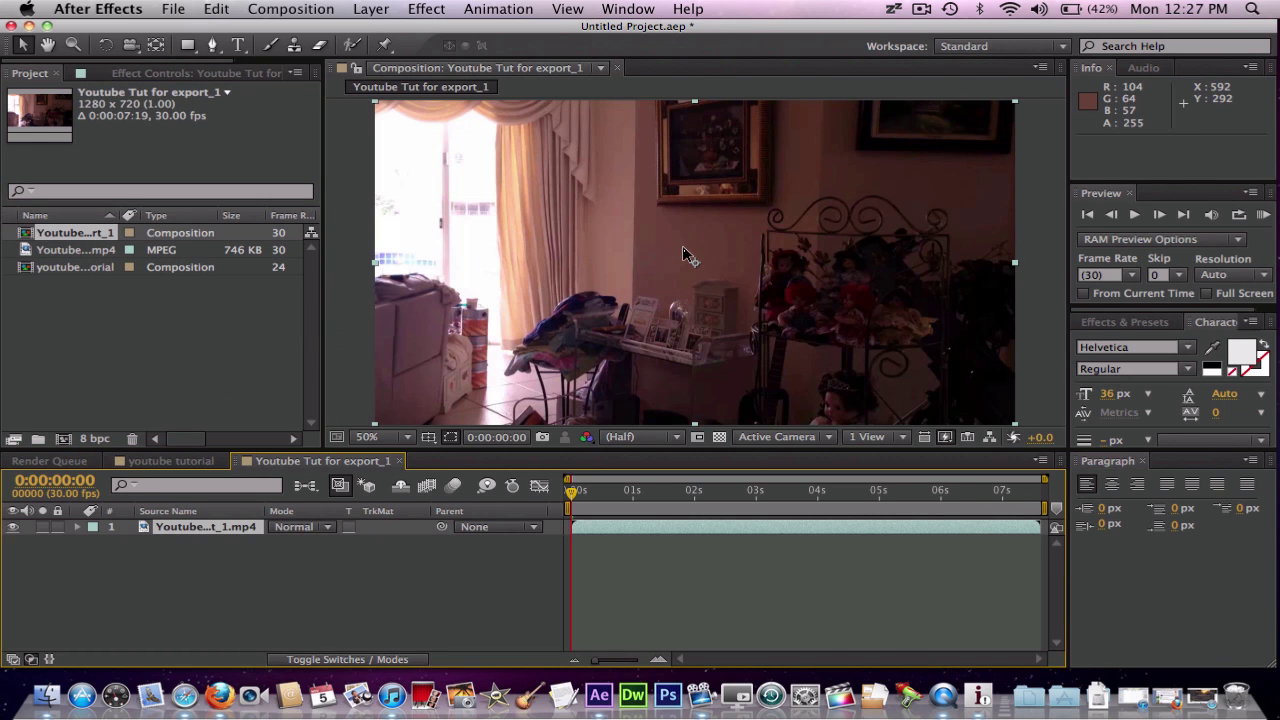
key(comma)
key(period)
key(comma)
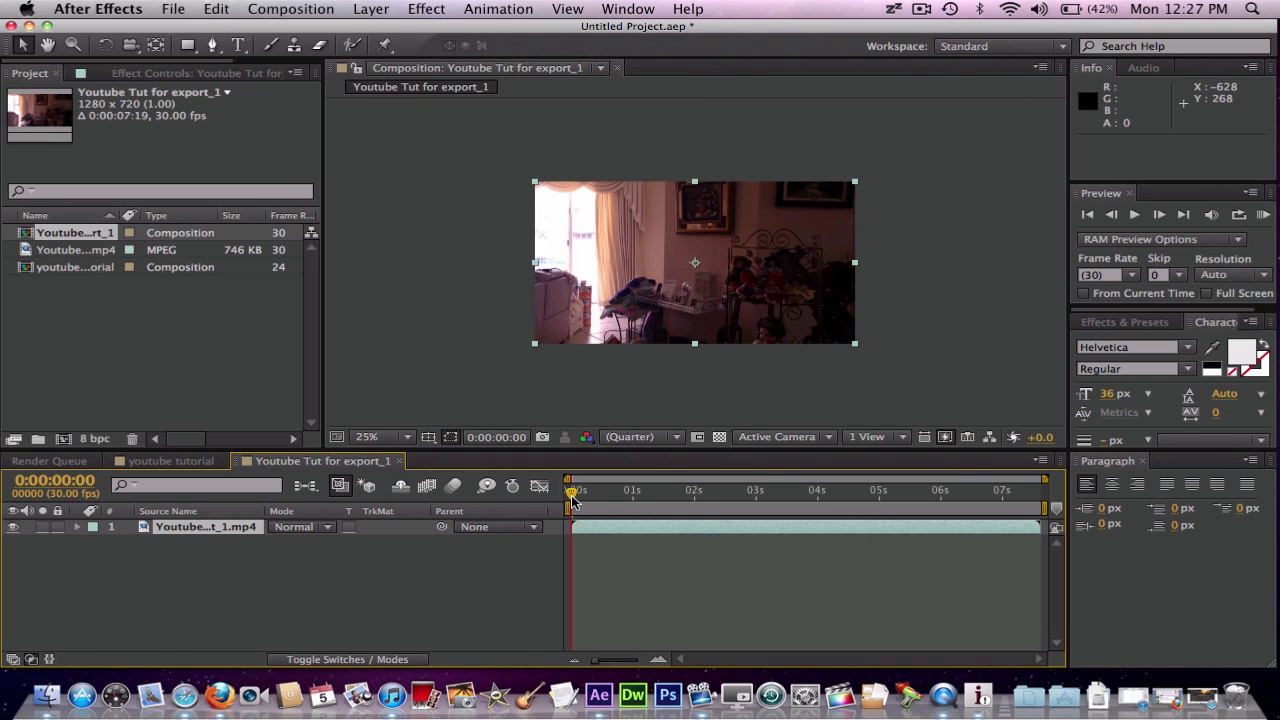
- Preview the composition's playback, then return the playhead to the first frame
click(1263, 214)
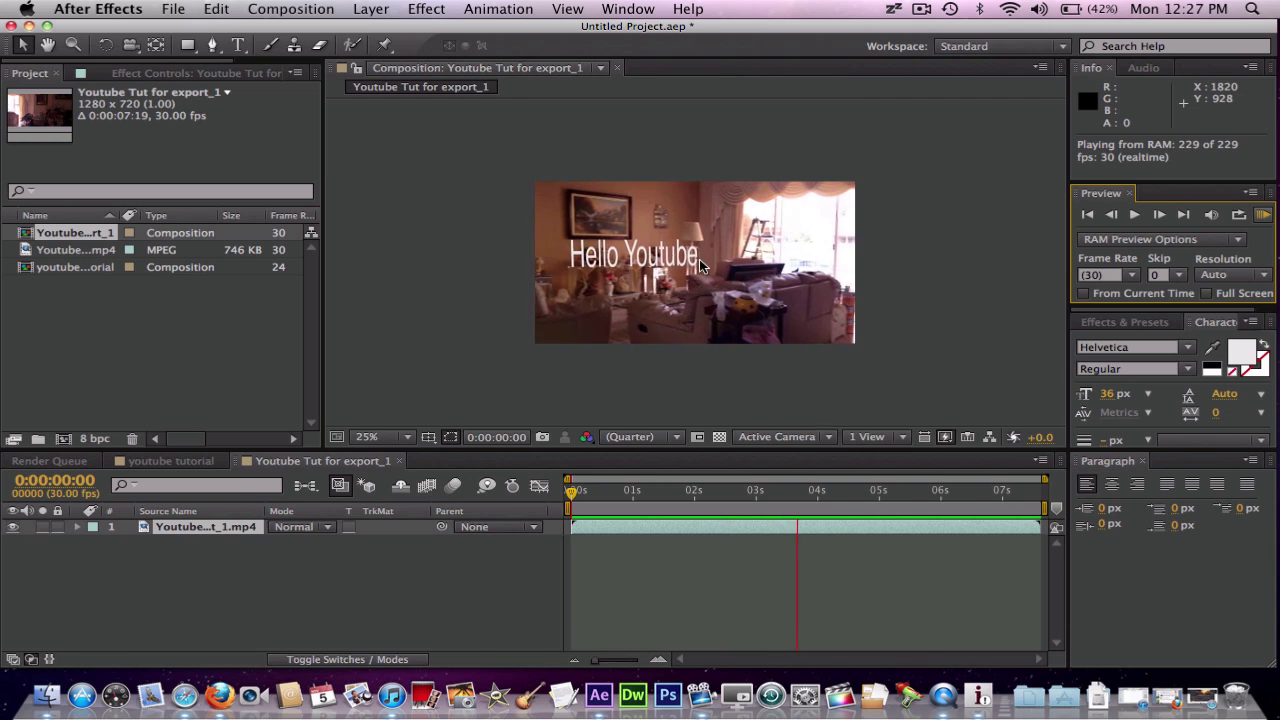
key(space)
scroll(805, 298, up, 8)
scroll(803, 296, down, 8)
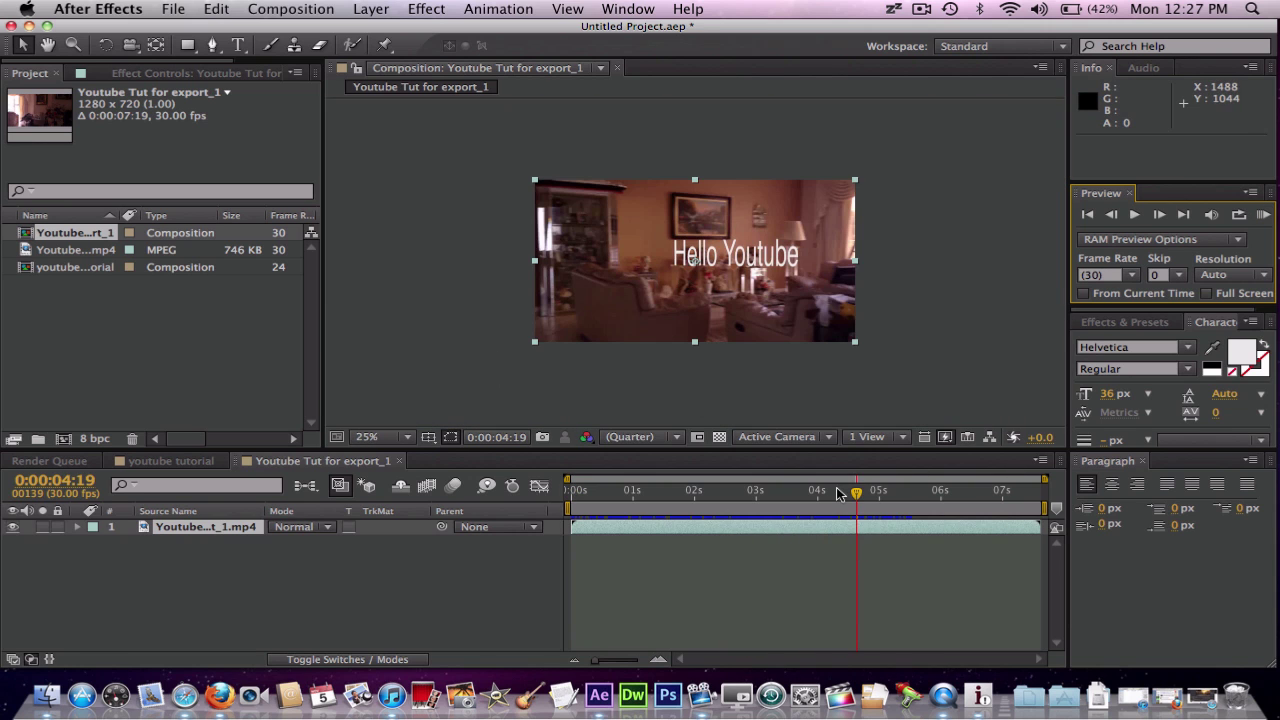
drag(858, 496, 414, 497)
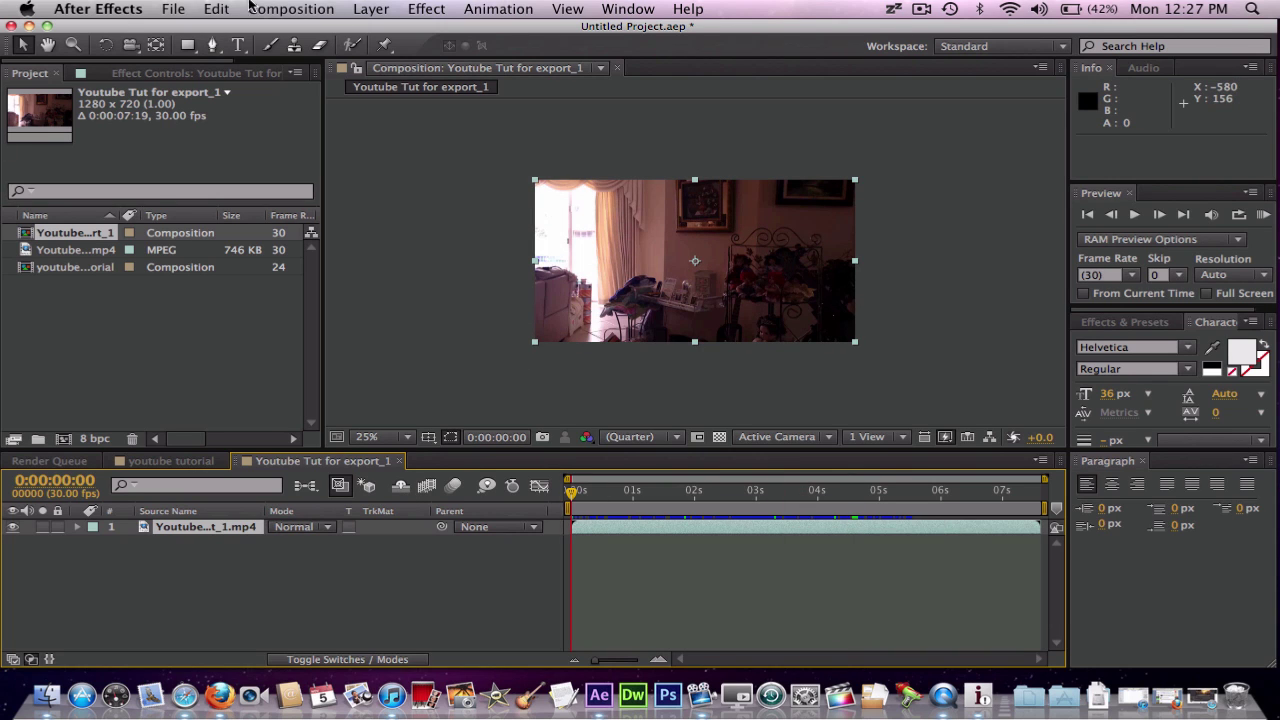
- Add the Youtube Tut for export_1 composition to the Render Queue and open its Lossless output module
click(272, 6)
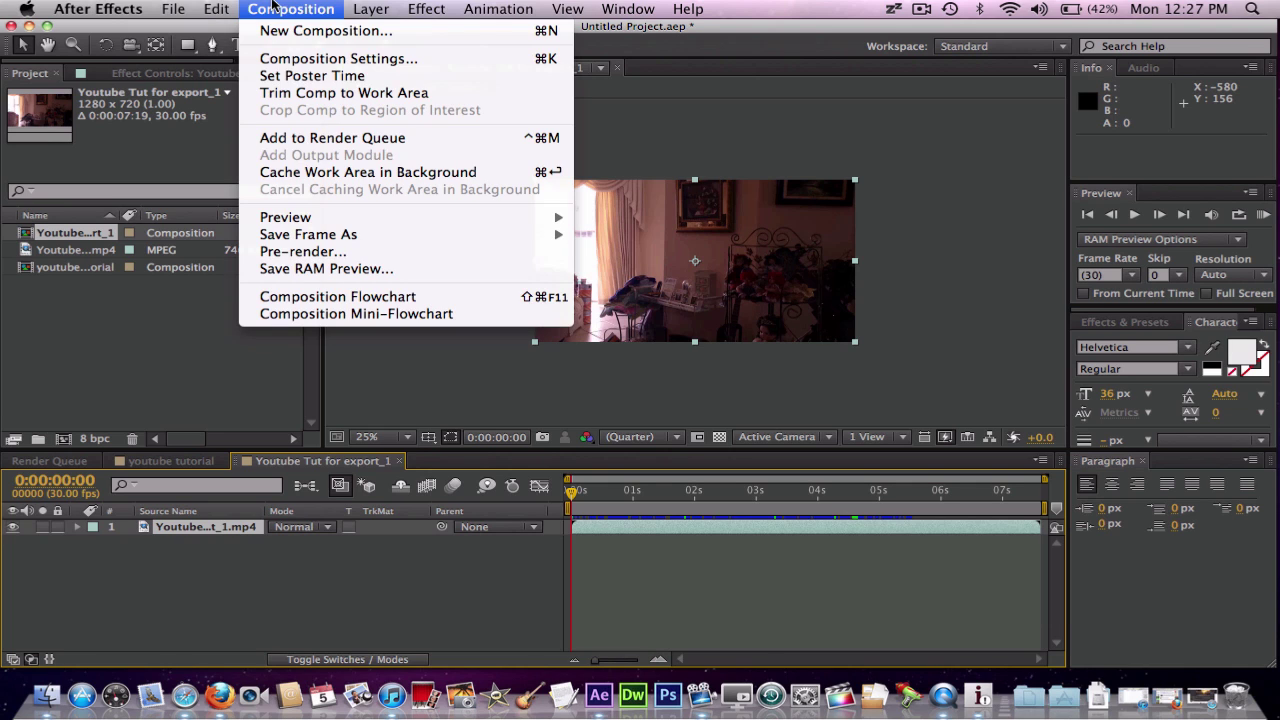
click(278, 137)
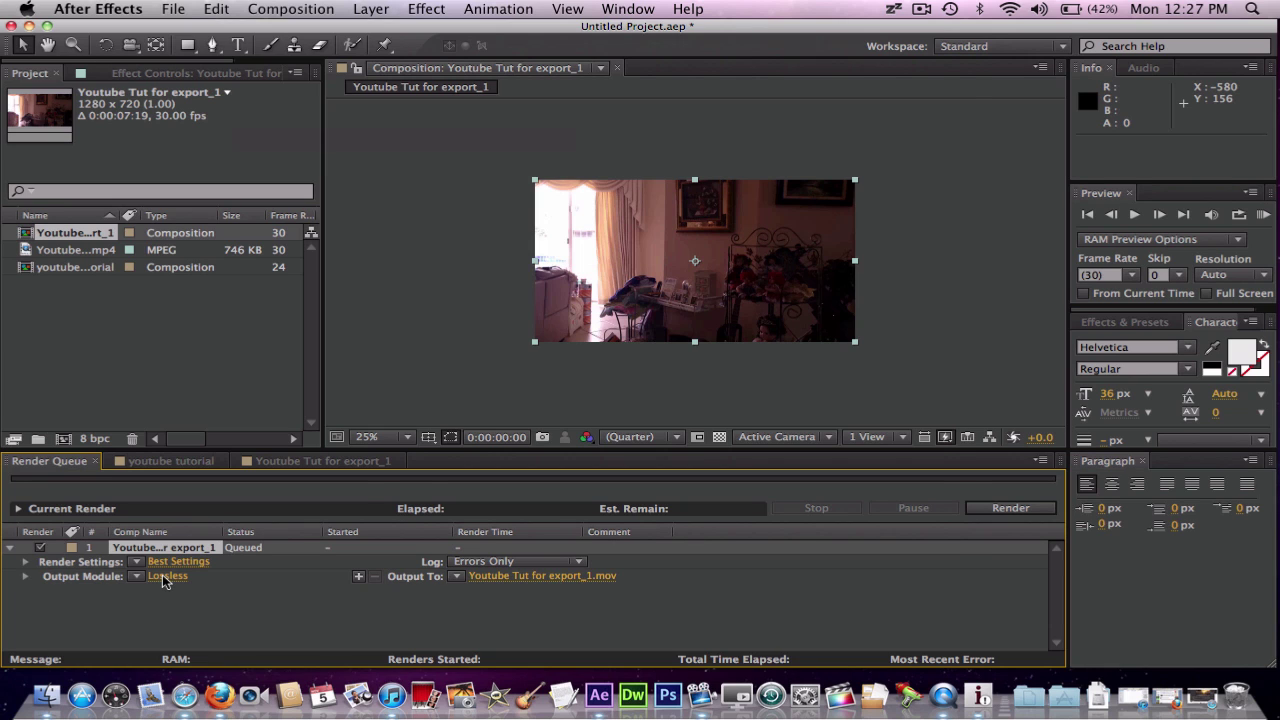
click(166, 578)
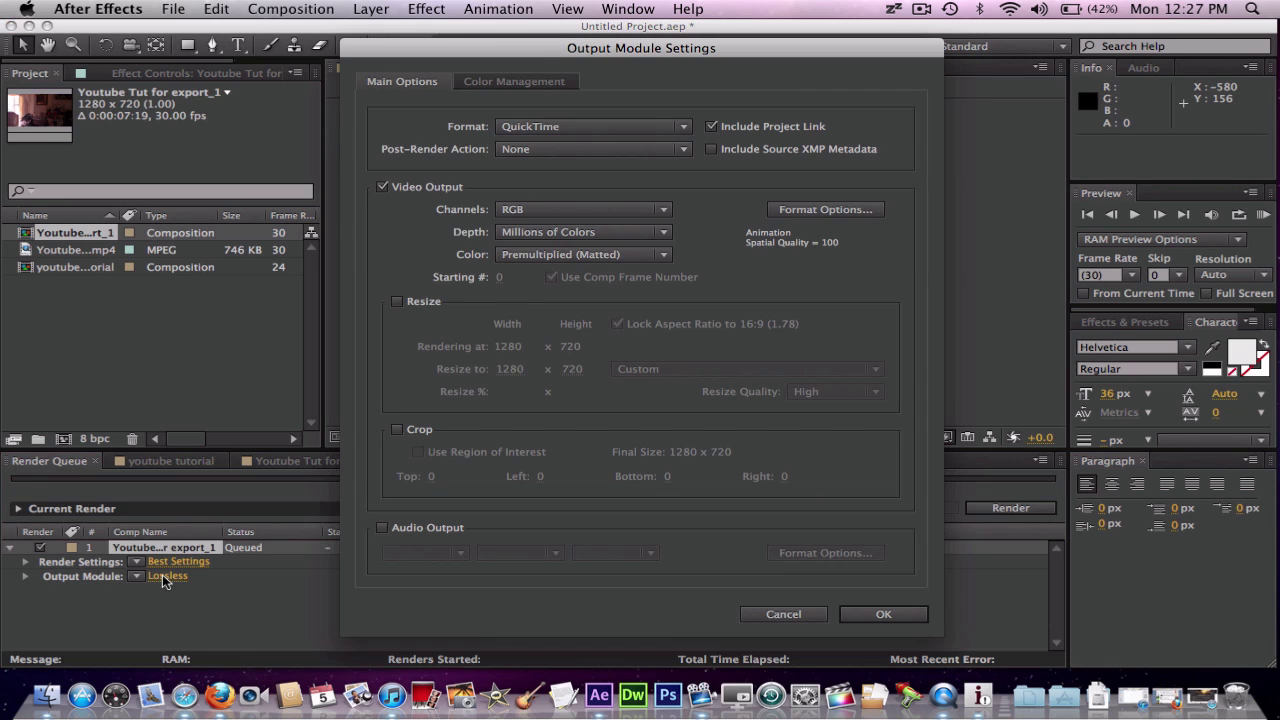
- Set the output format to H.264 with audio output off, and bring up the H.264 format options
click(617, 134)
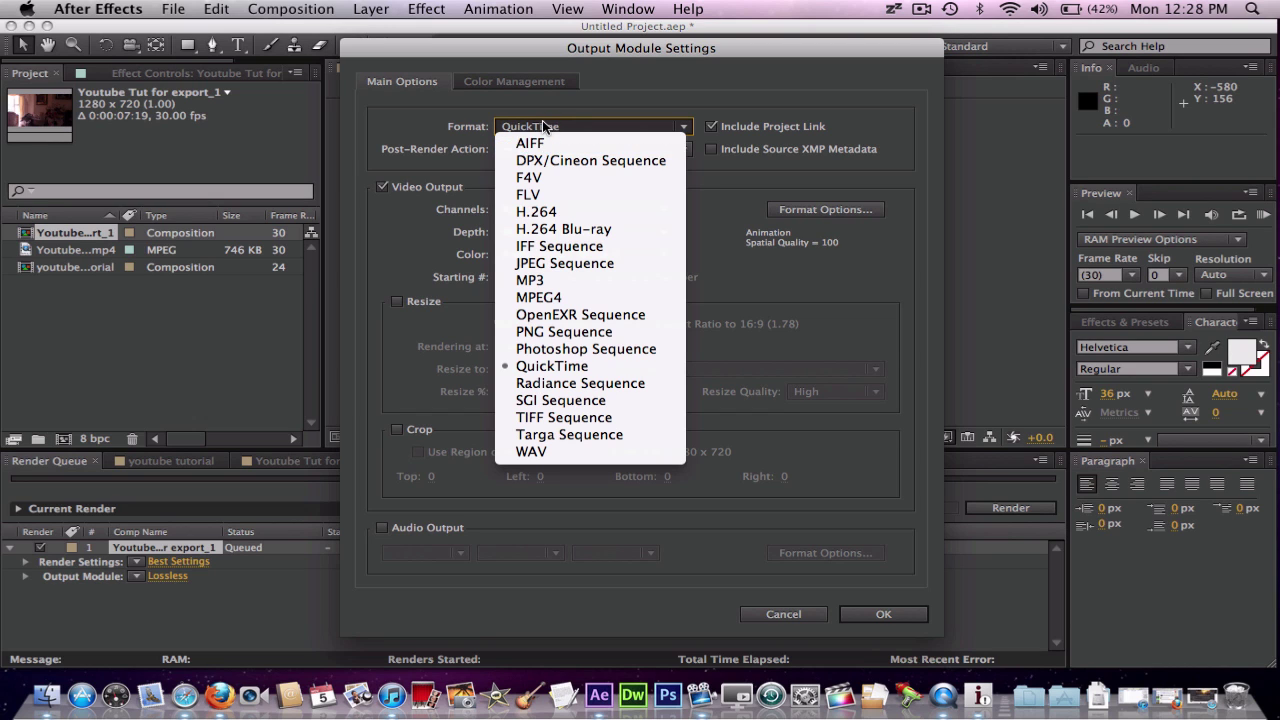
click(543, 213)
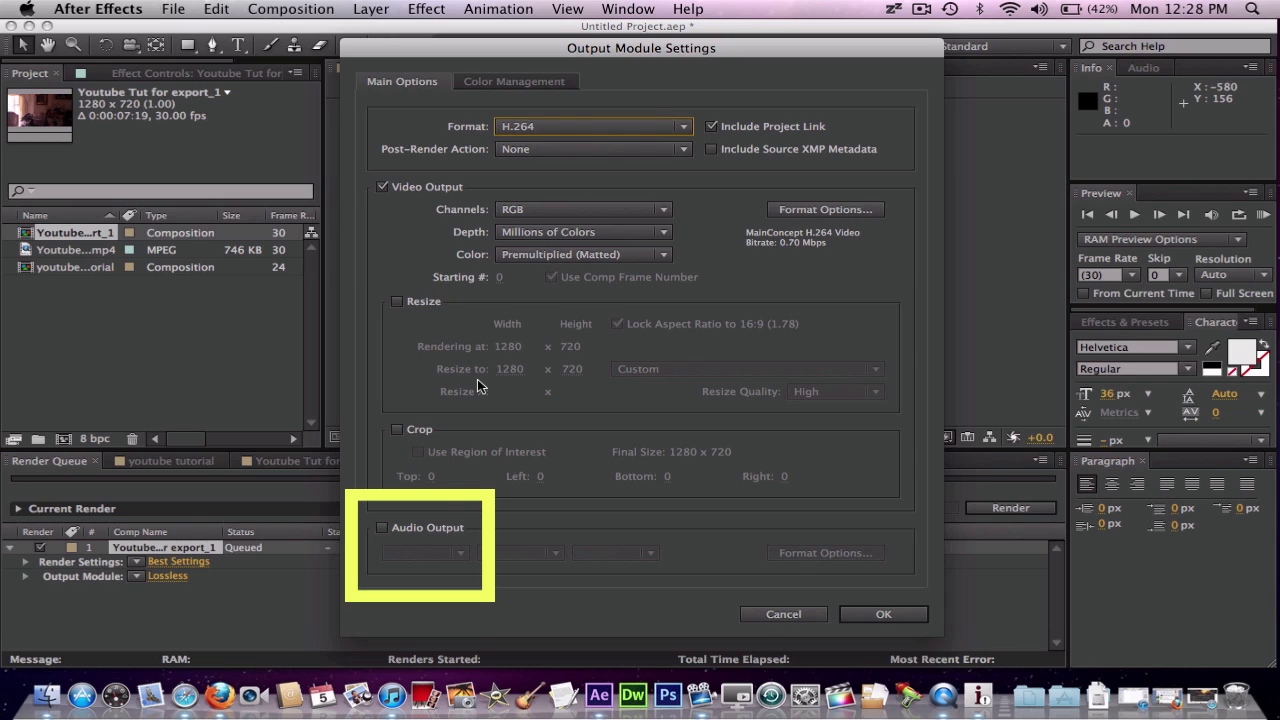
click(383, 528)
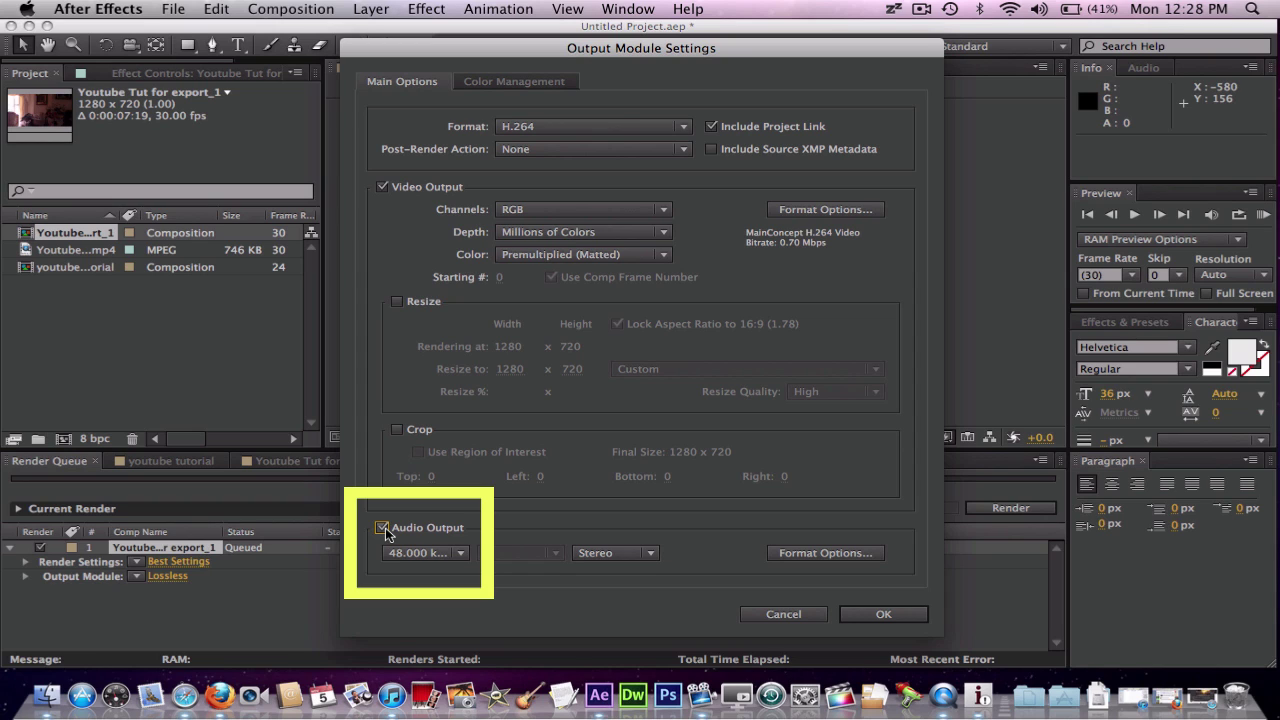
click(383, 528)
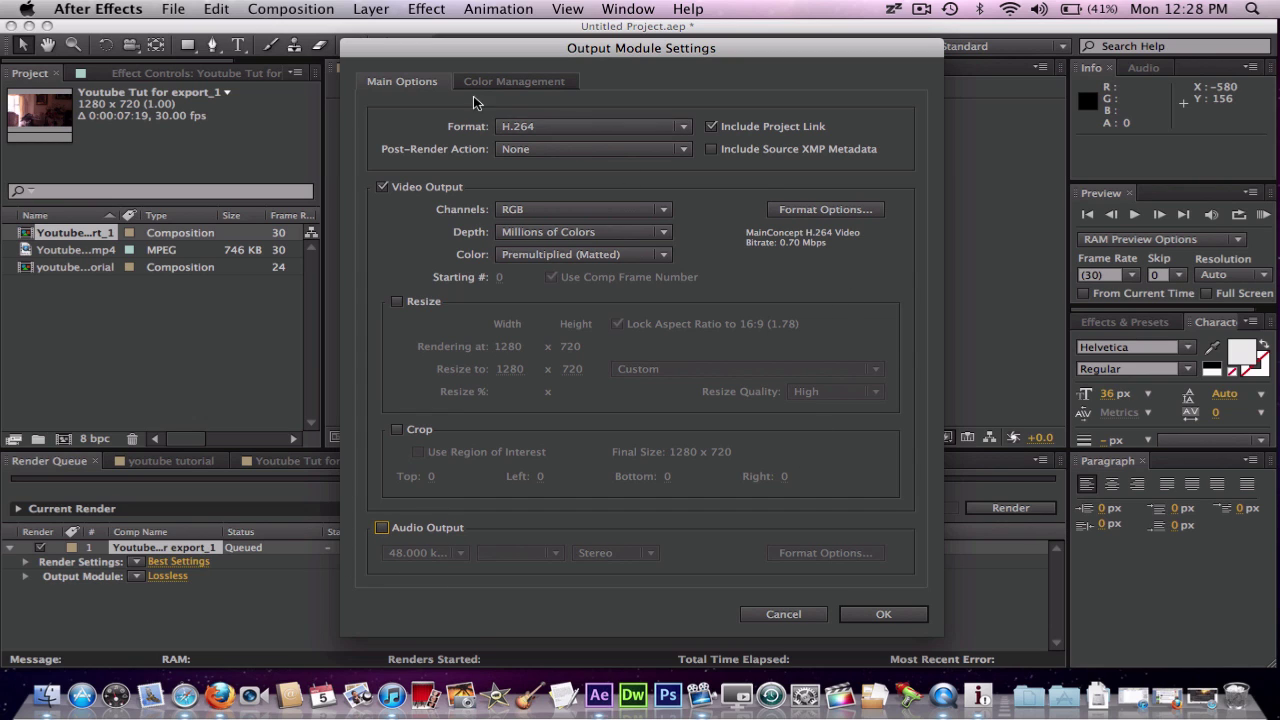
click(840, 210)
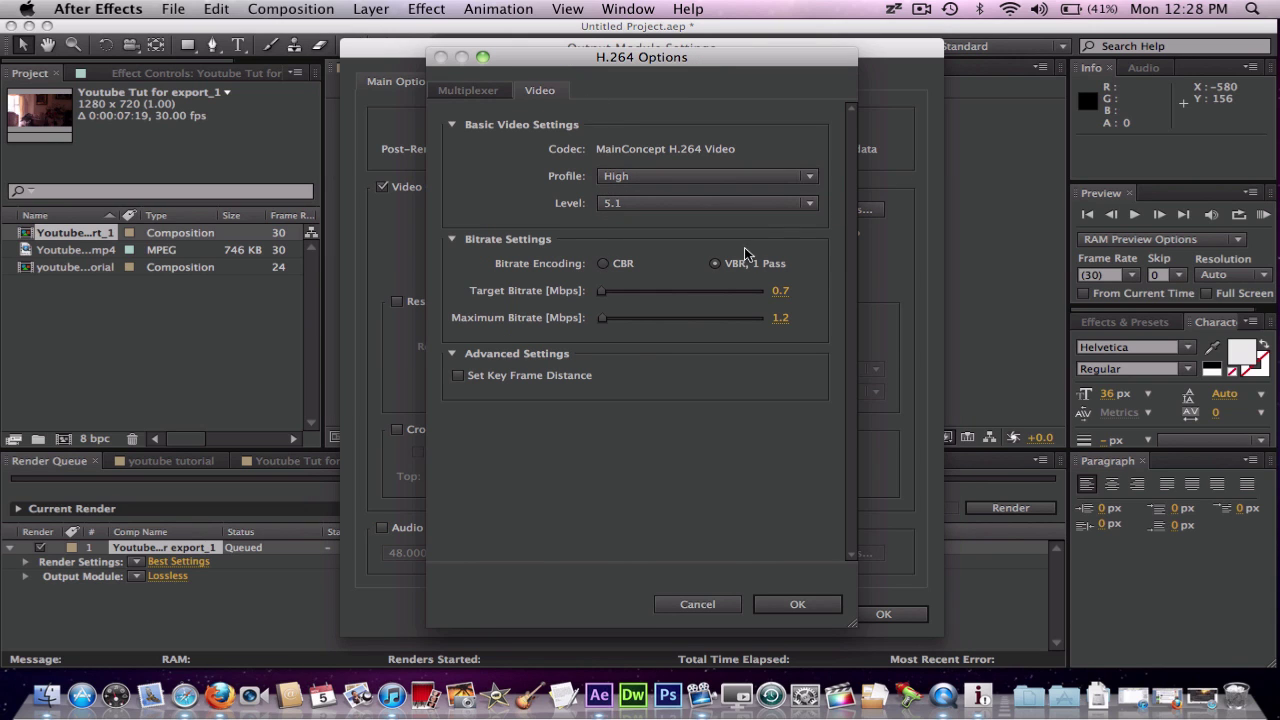
- Keep VBR, 1-pass bitrate encoding and confirm the H.264 Options
click(714, 264)
click(453, 239)
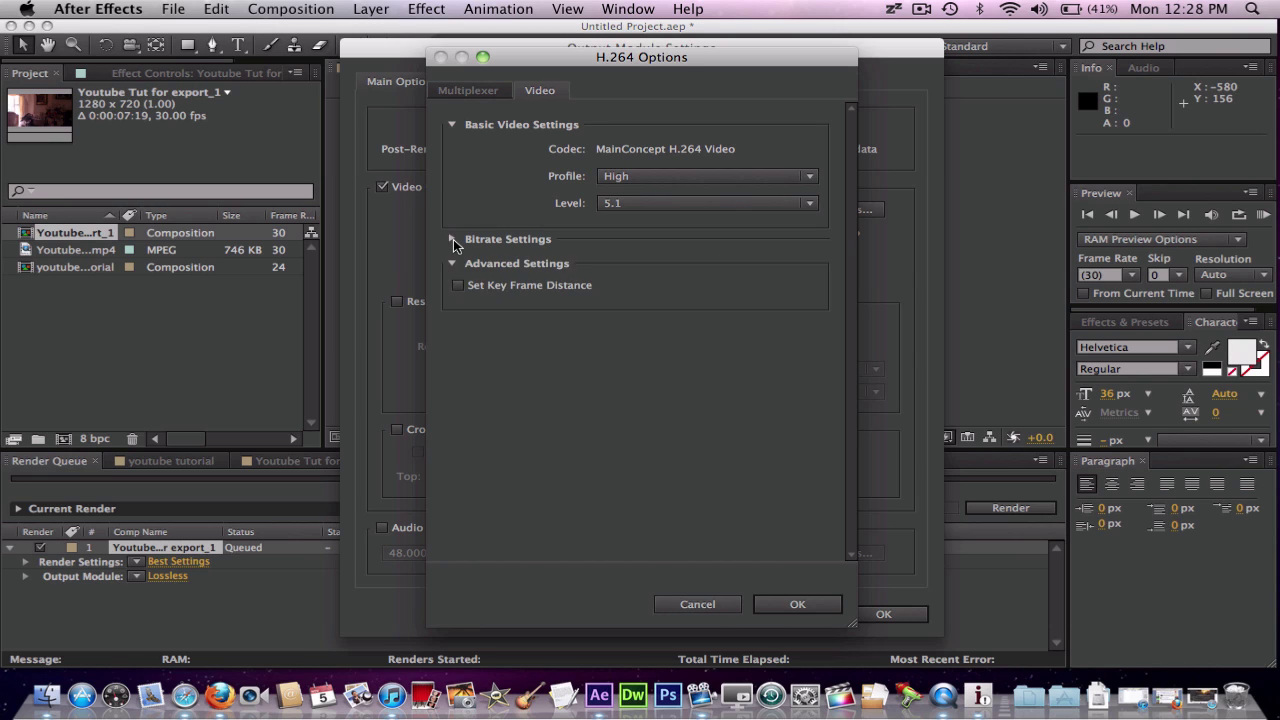
click(453, 239)
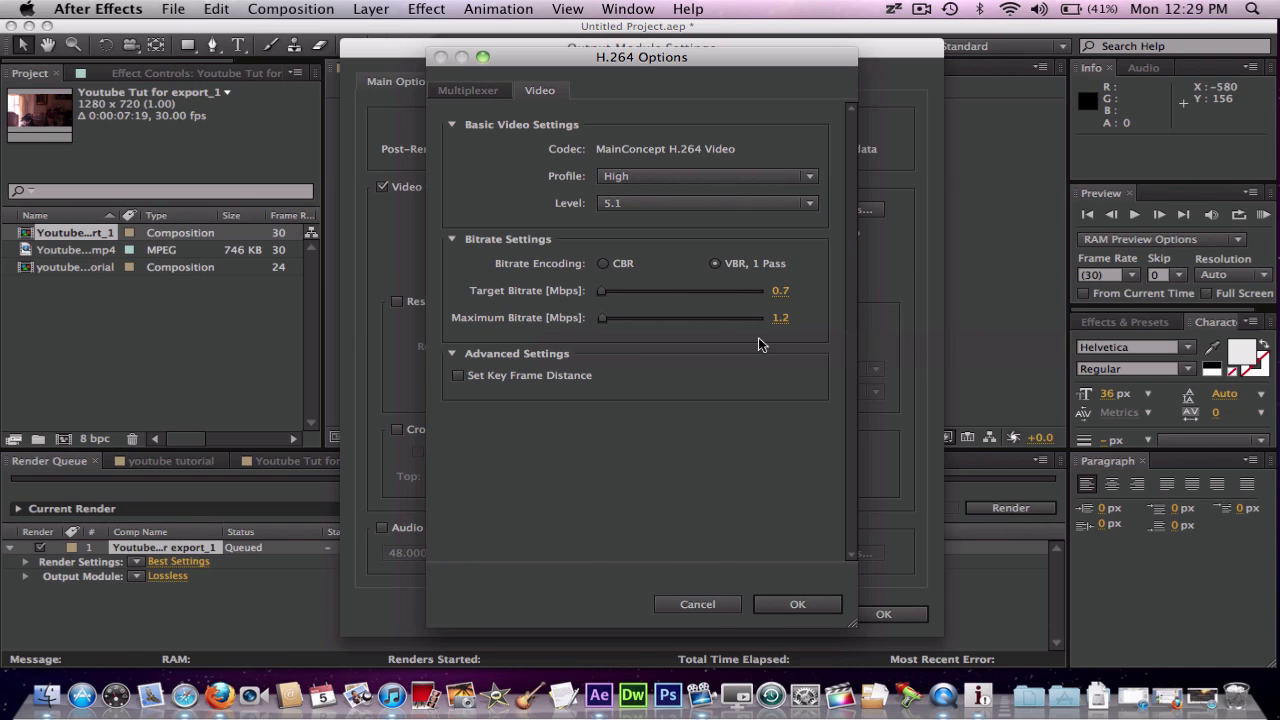
click(797, 604)
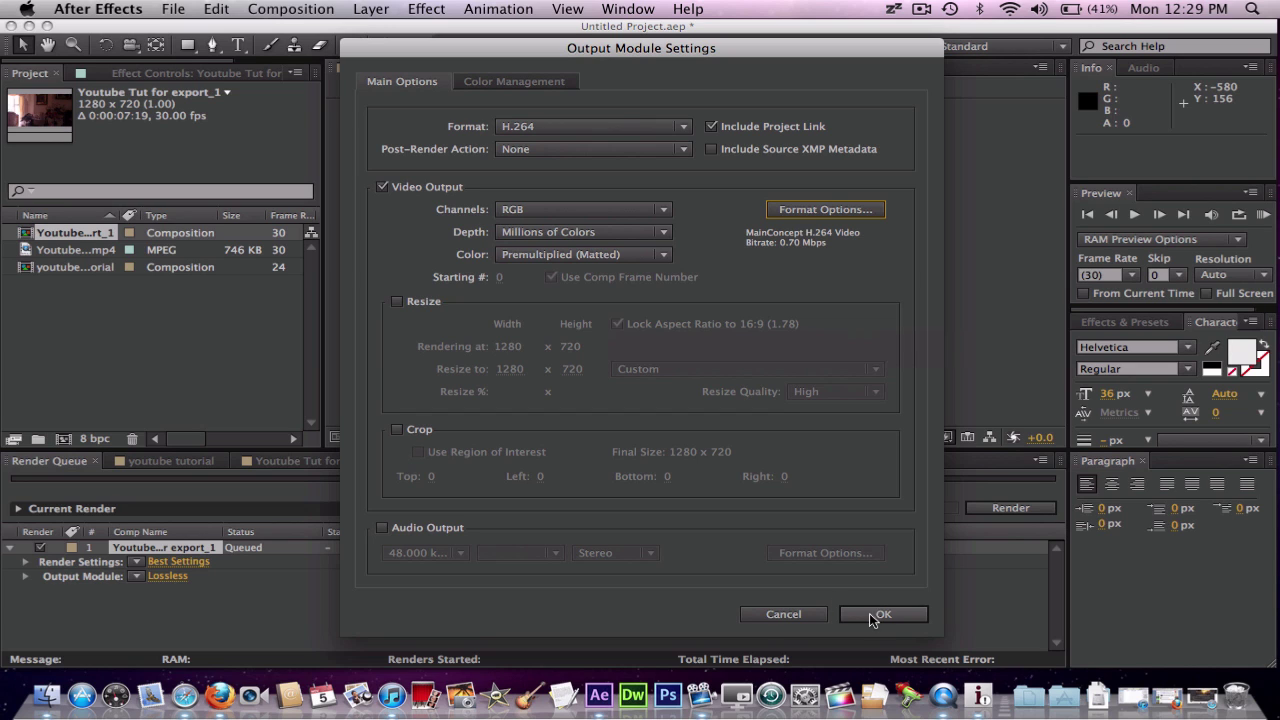
- Leave audio output off and confirm the Output Module Settings
click(381, 527)
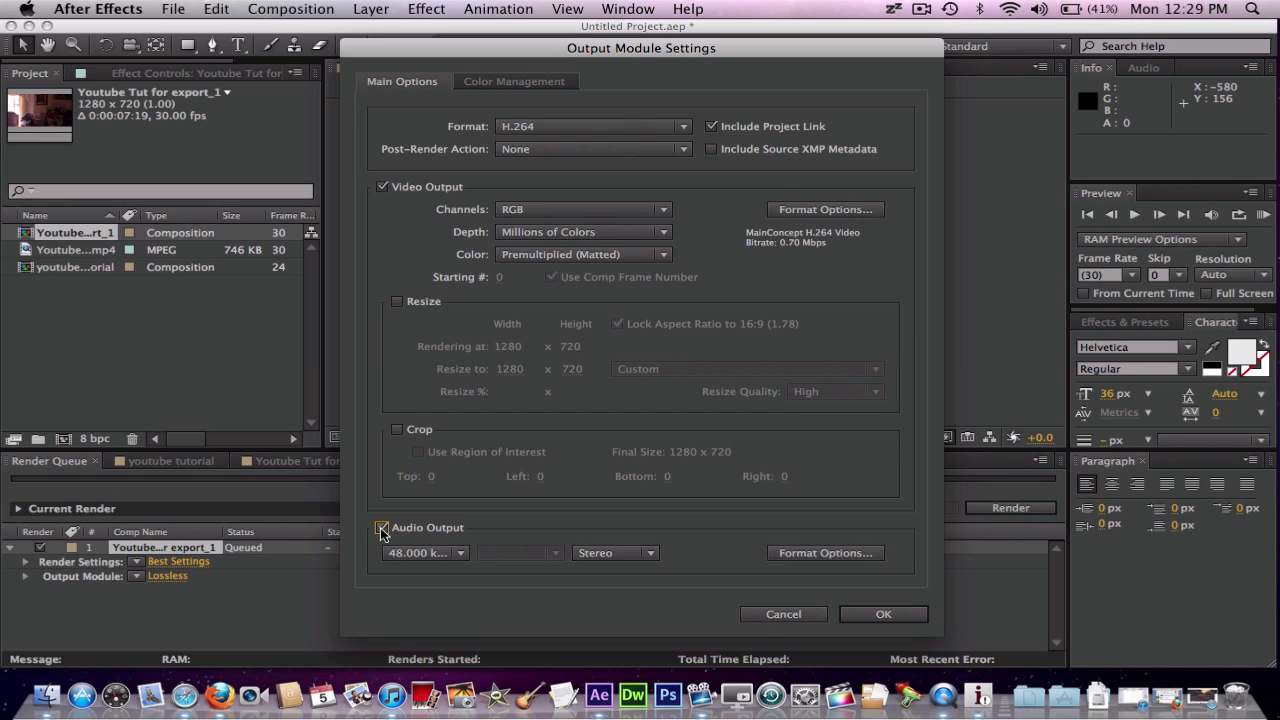
click(381, 527)
click(884, 614)
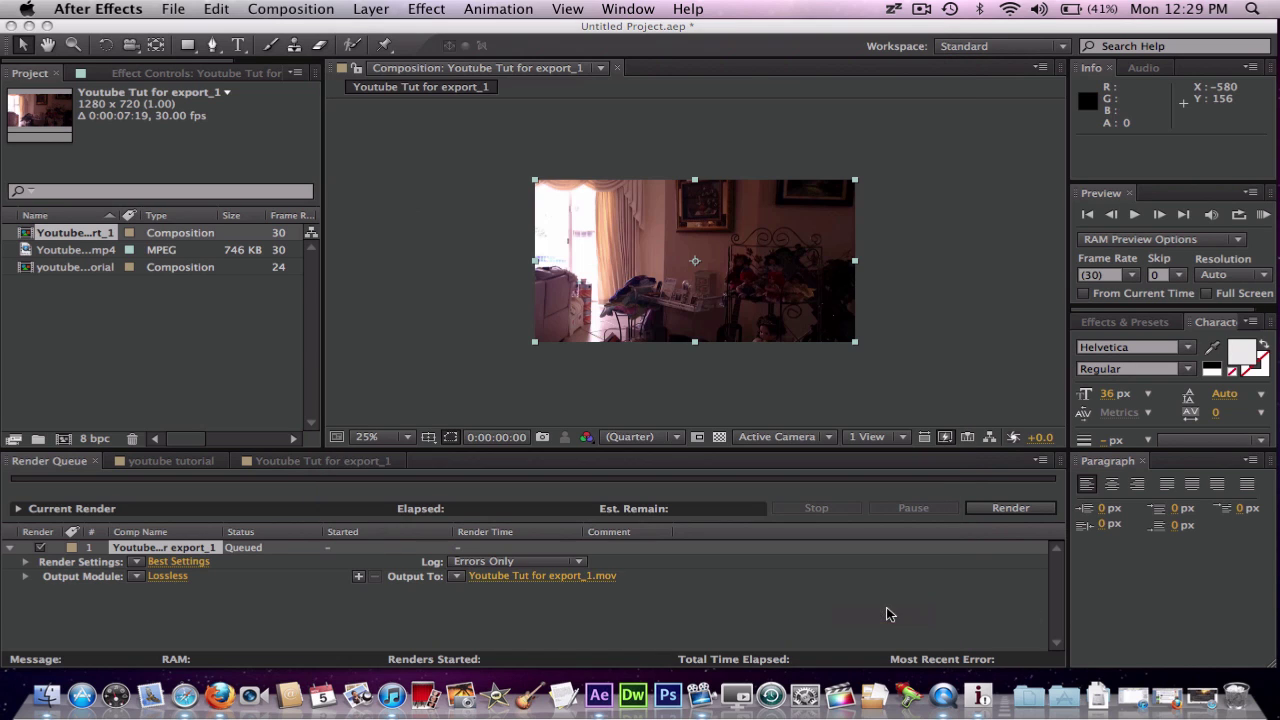
- Save the output to the Desktop as 'Youtube Tut for export!!!!.mp4' and render it
click(583, 584)
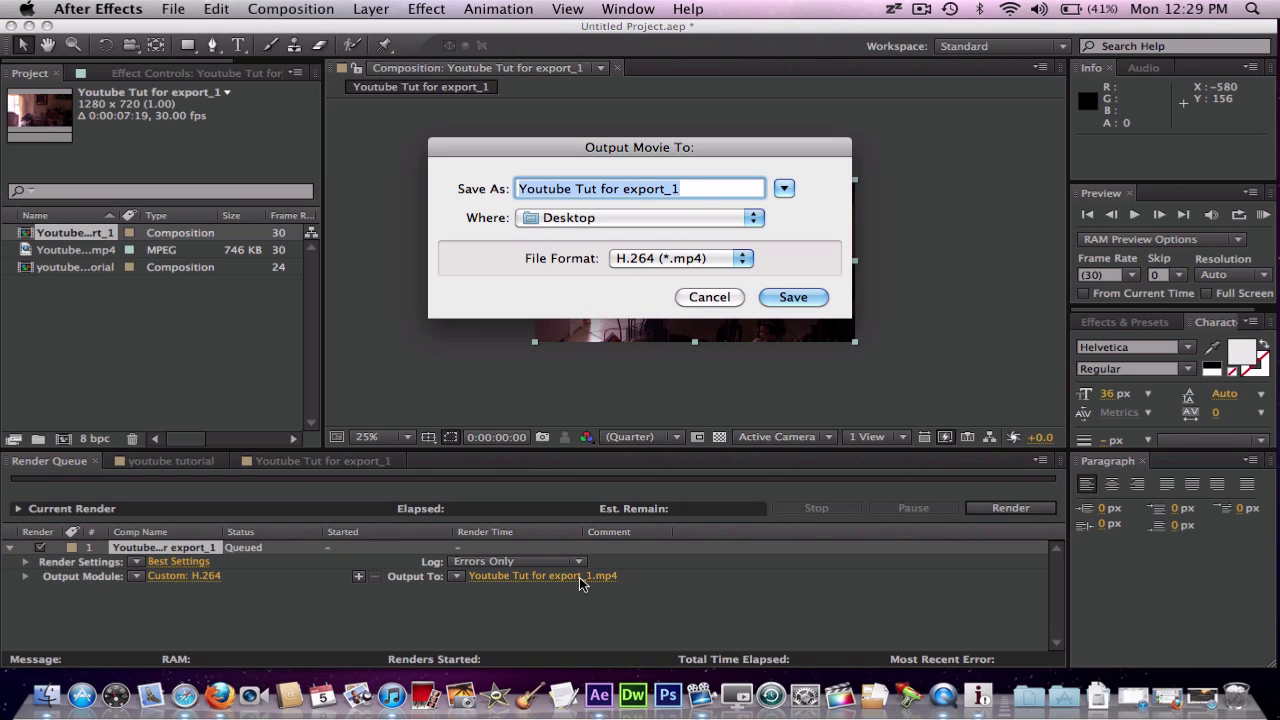
click(702, 188)
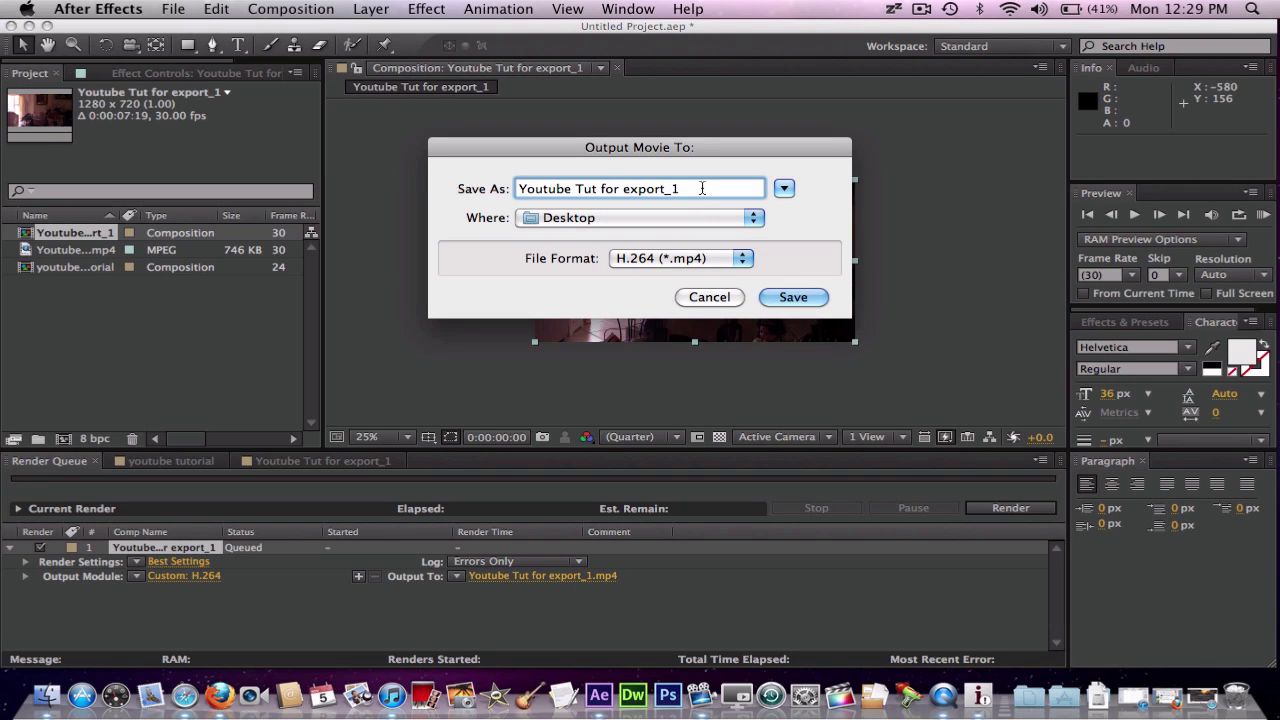
click(700, 215)
click(700, 217)
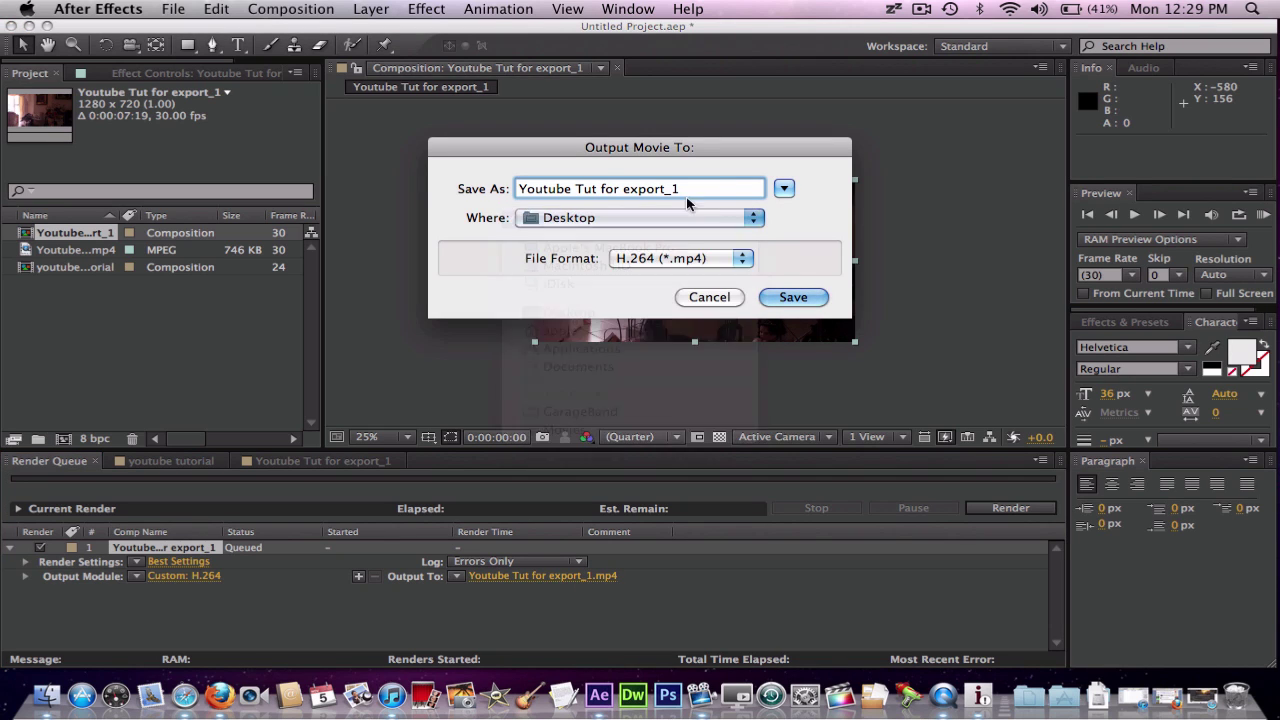
key(BackSpace)
key(BackSpace)
key(BackSpace)
key(BackSpace)
key(BackSpace)
key(BackSpace)
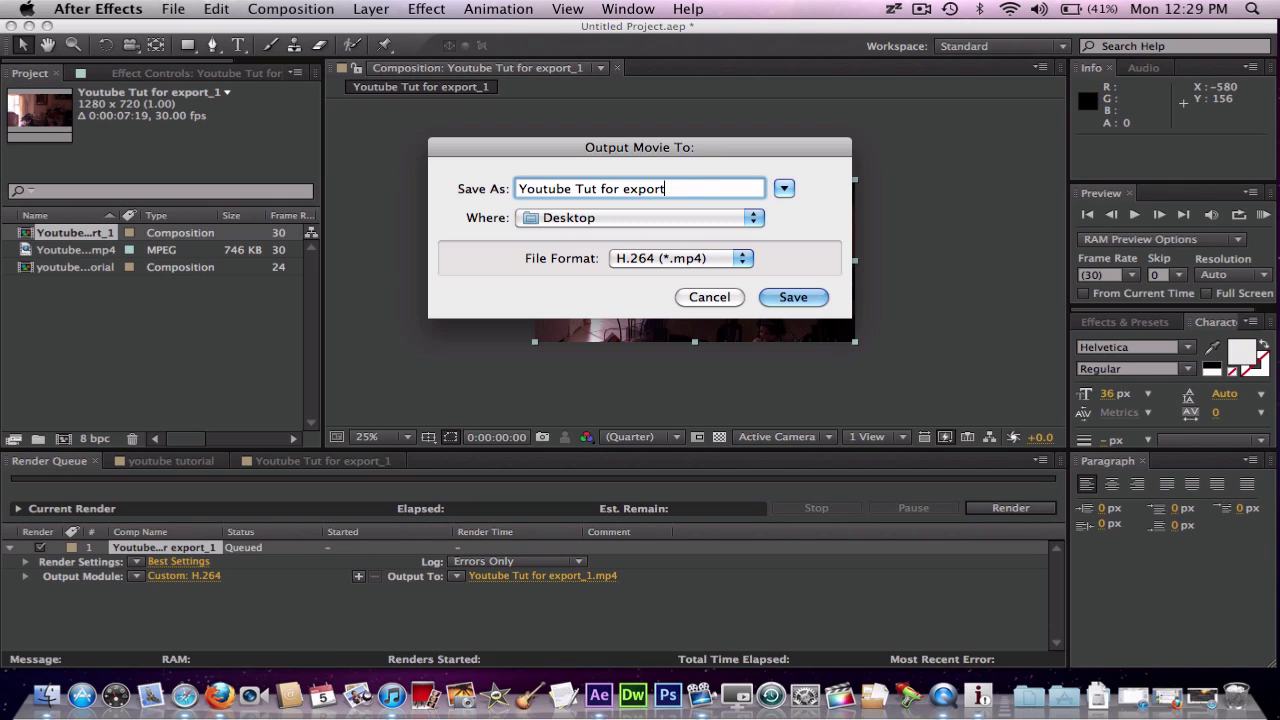
text(po)
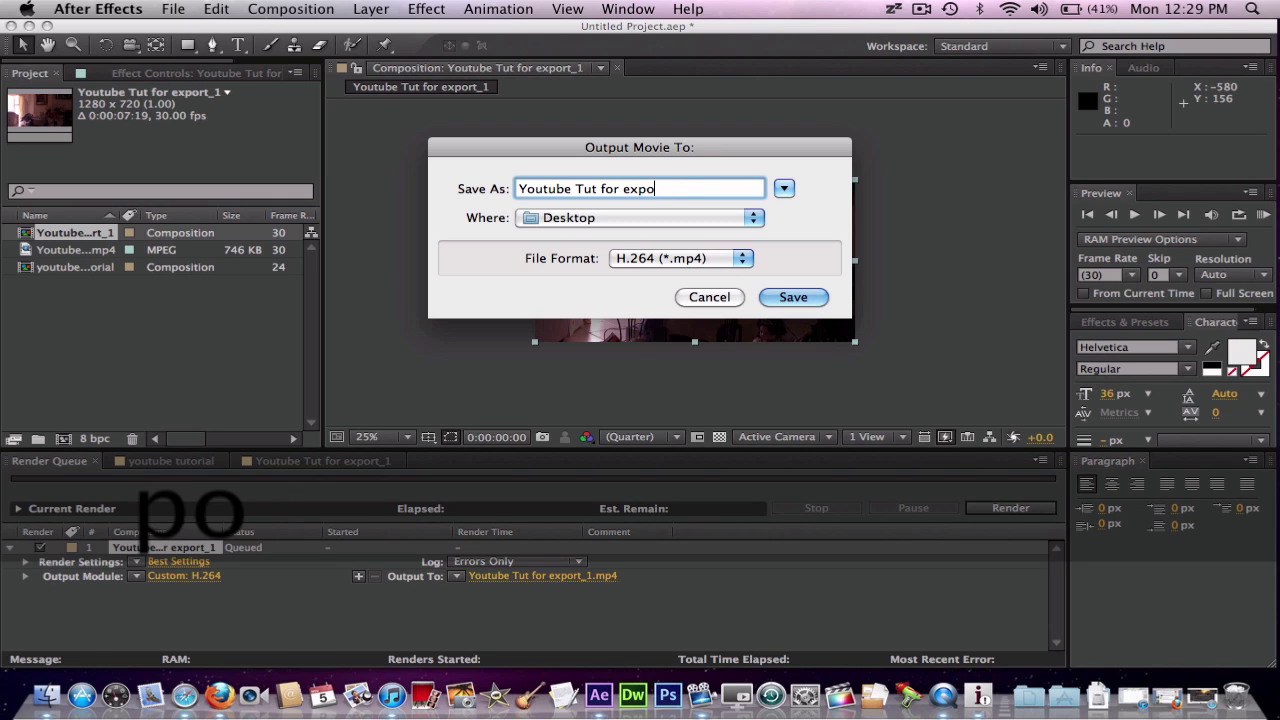
text(rt!!!!)
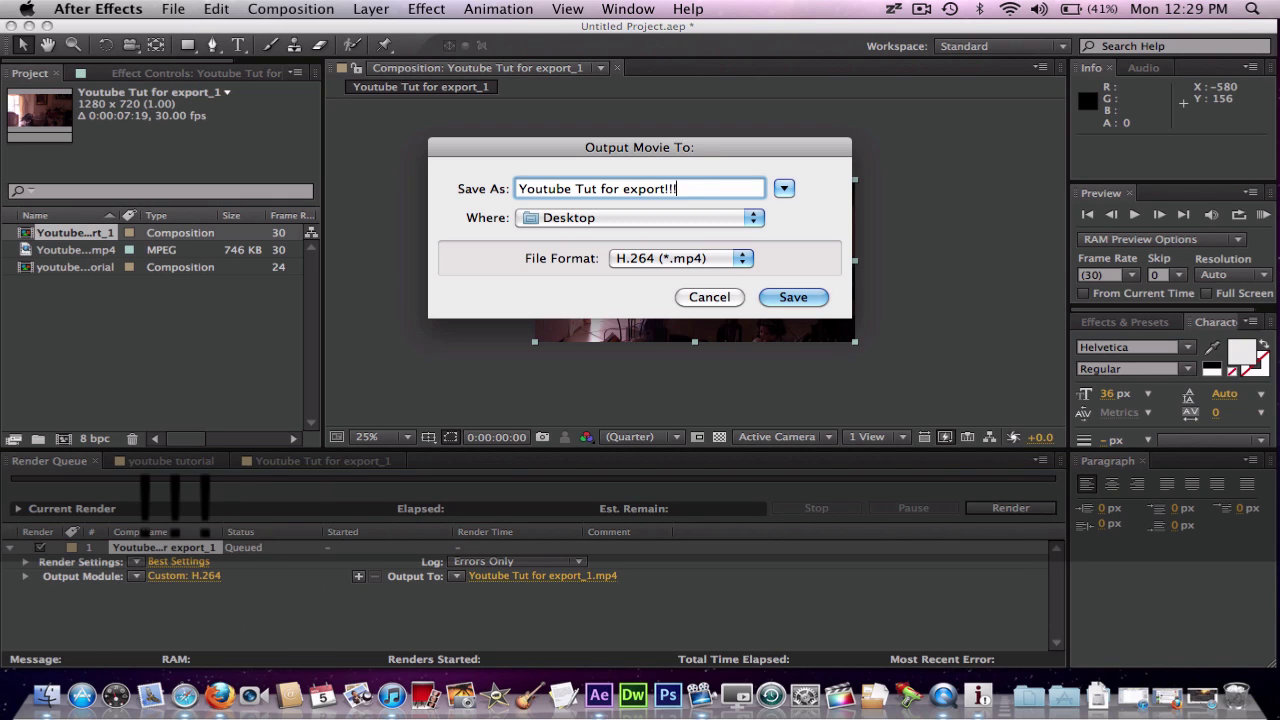
click(791, 297)
click(1008, 508)
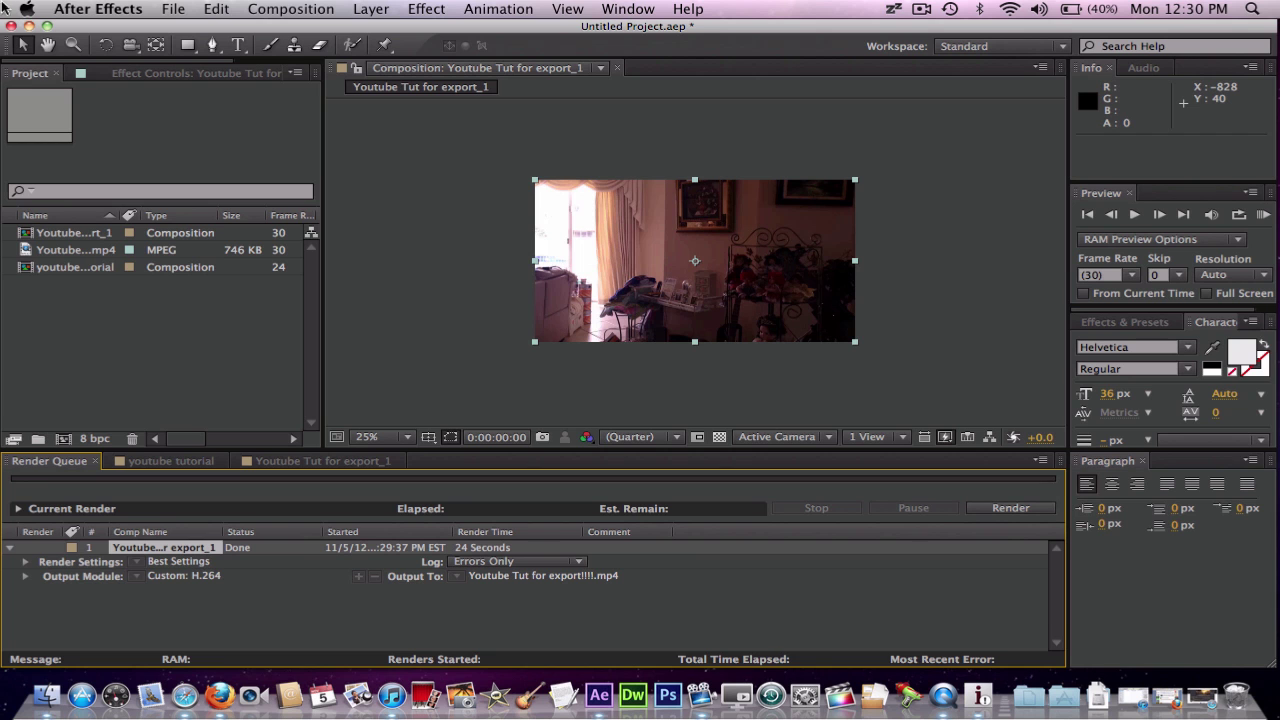
- Open the rendered Youtube Tut for export!!!!.mp4 from the Desktop in QuickTime Player for full-screen viewing
key(F11)
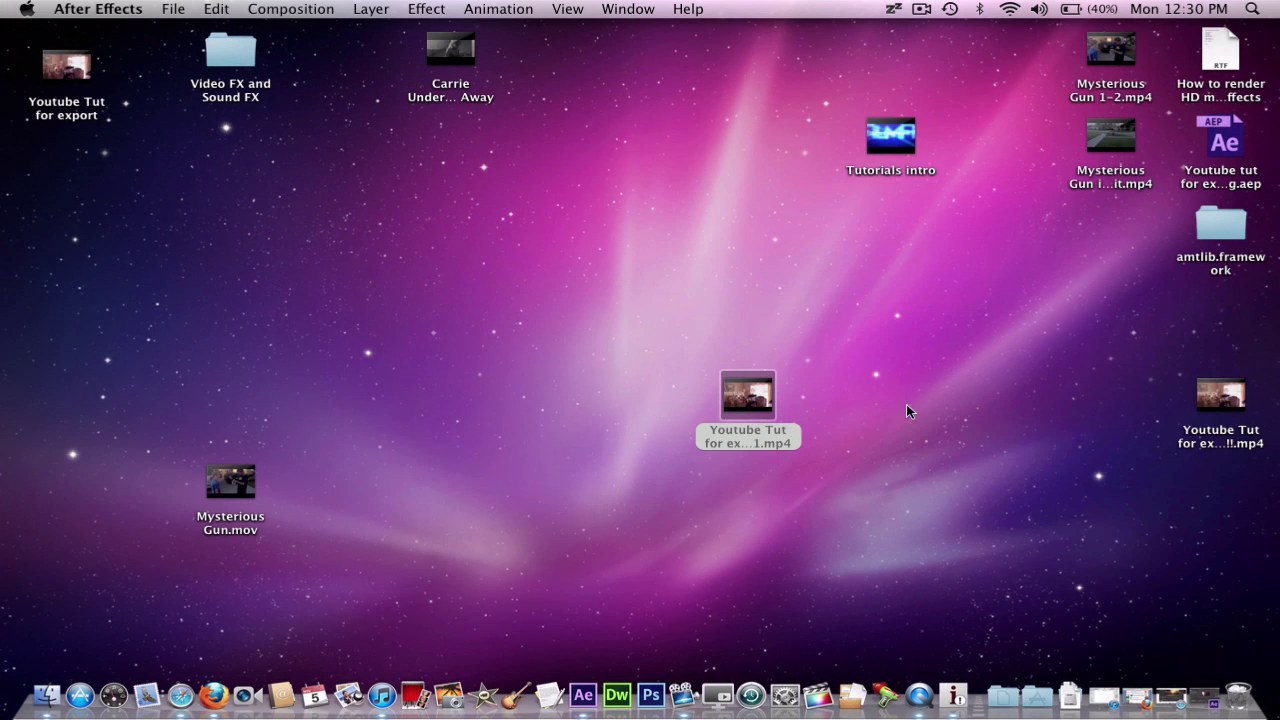
drag(1220, 400, 950, 394)
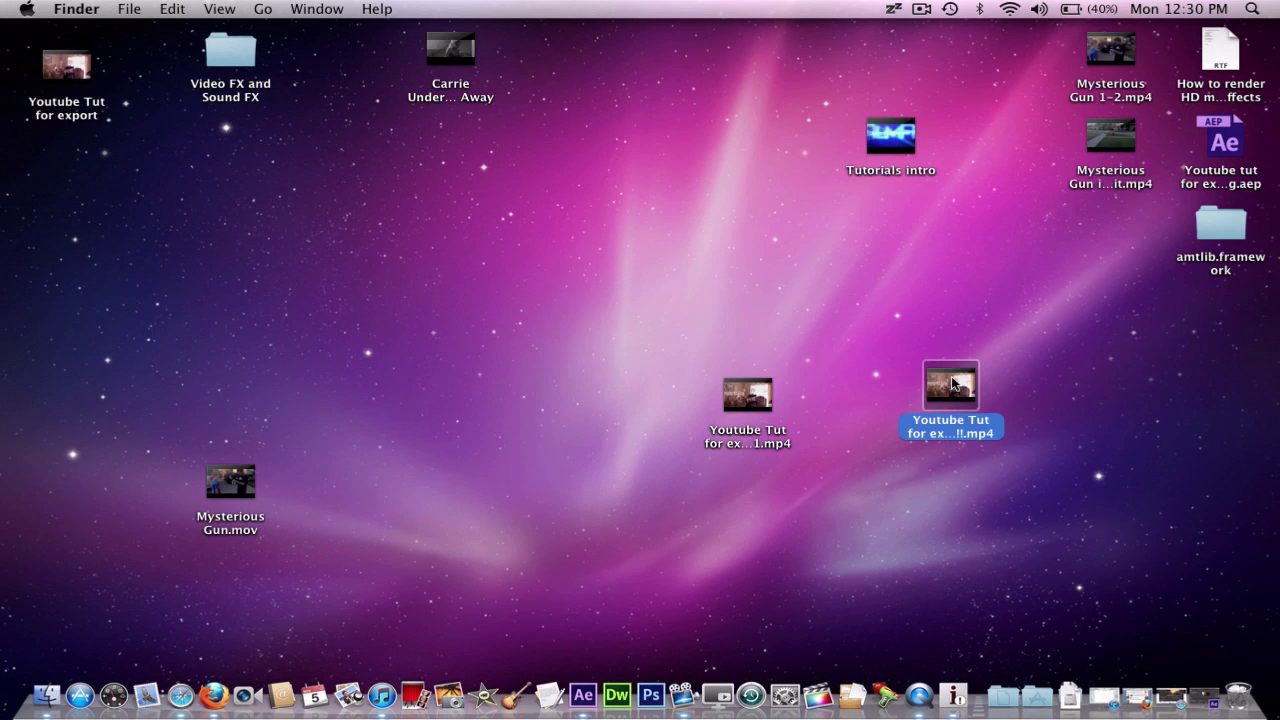
double_click(952, 383)
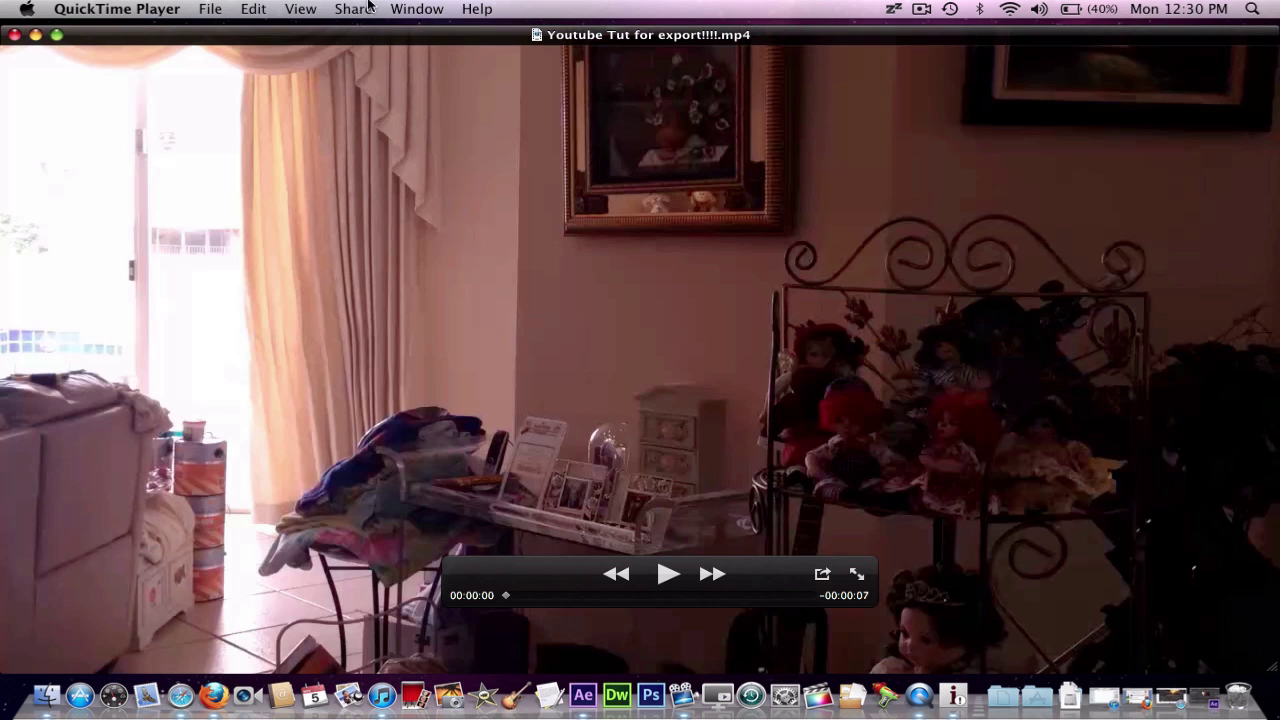
click(300, 9)
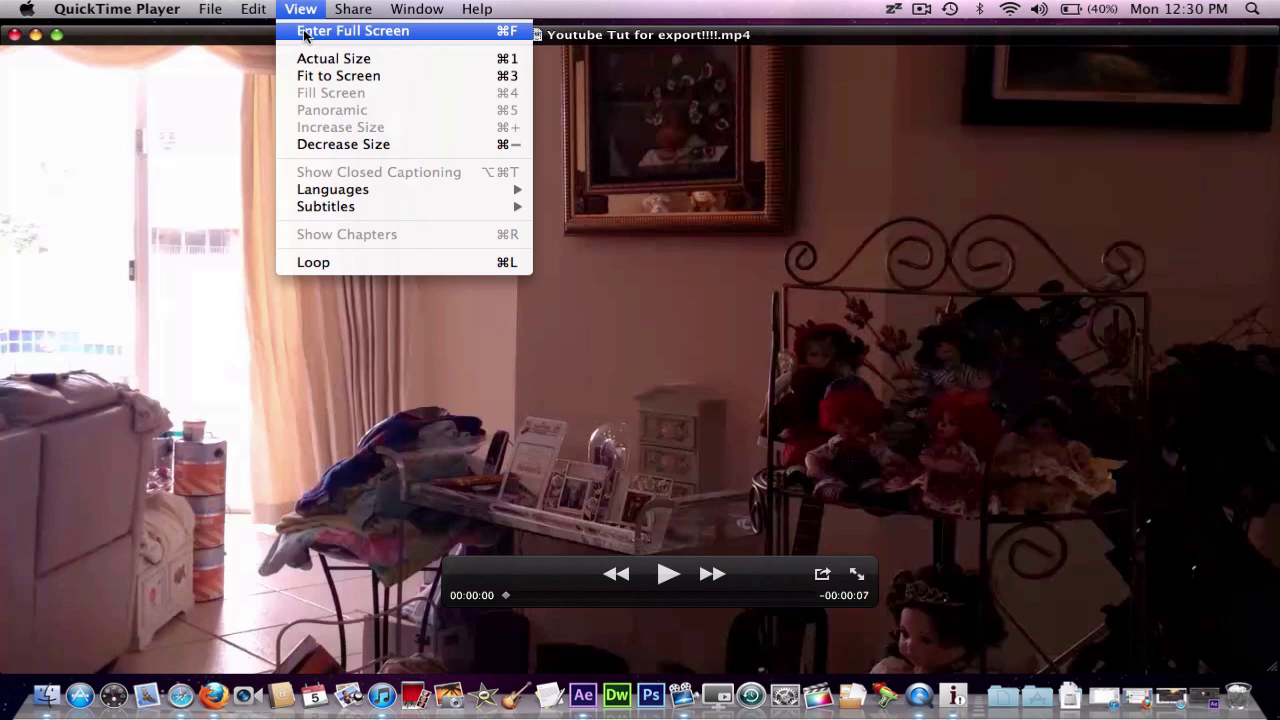